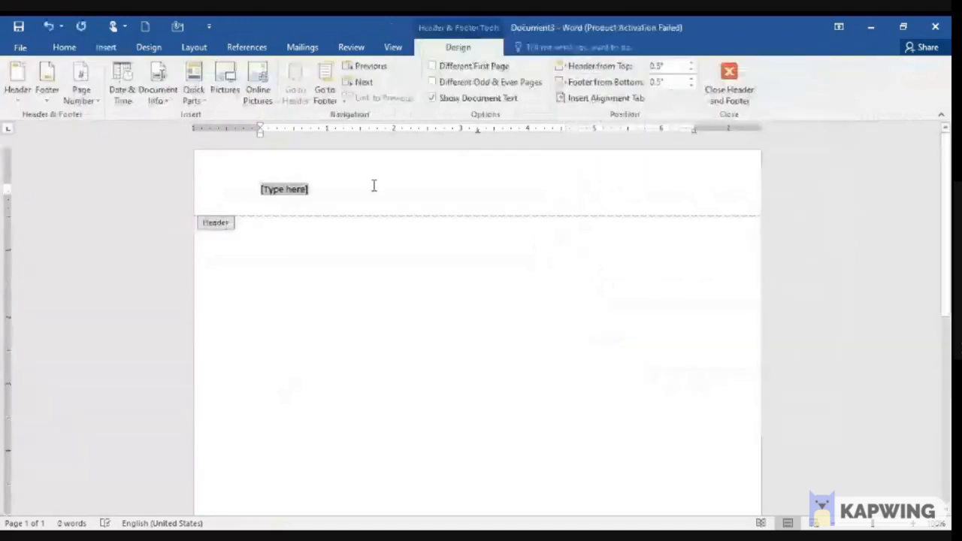
Clear the header's placeholder text and insert a table with three columns and one row there
click(307, 196)
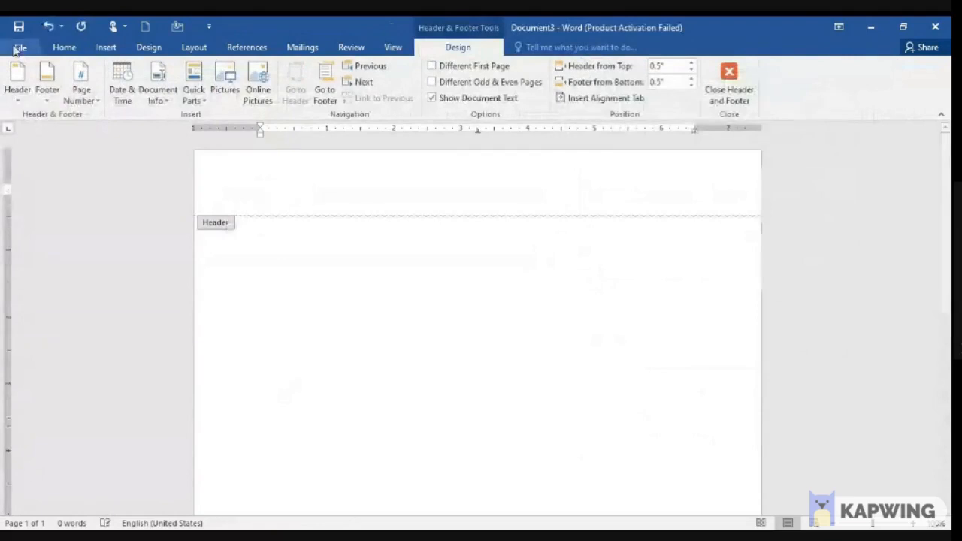
click(102, 47)
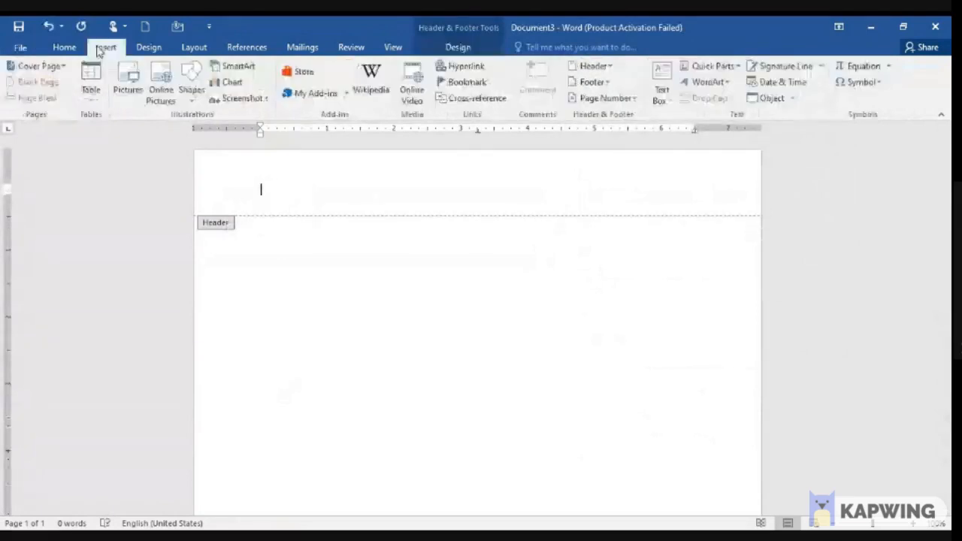
click(90, 75)
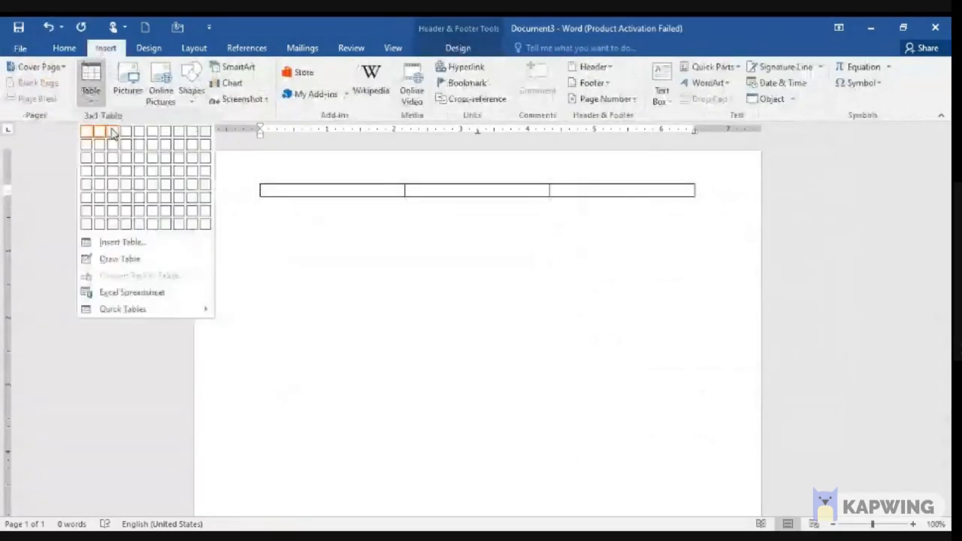
click(113, 132)
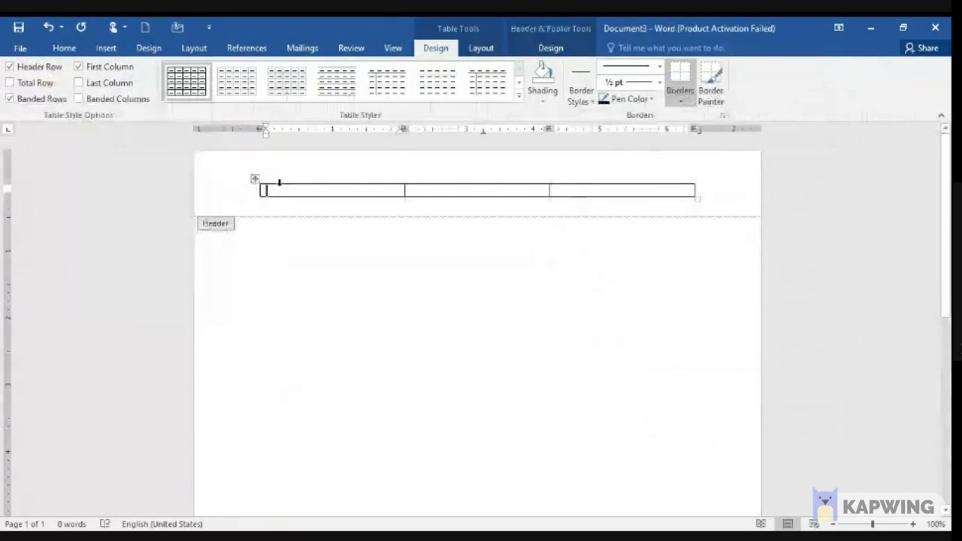
Fill the header table's first cell with "Mr Advocate 01" followed by three lines reading "Aaaa"
text(Mr Advocate 01)
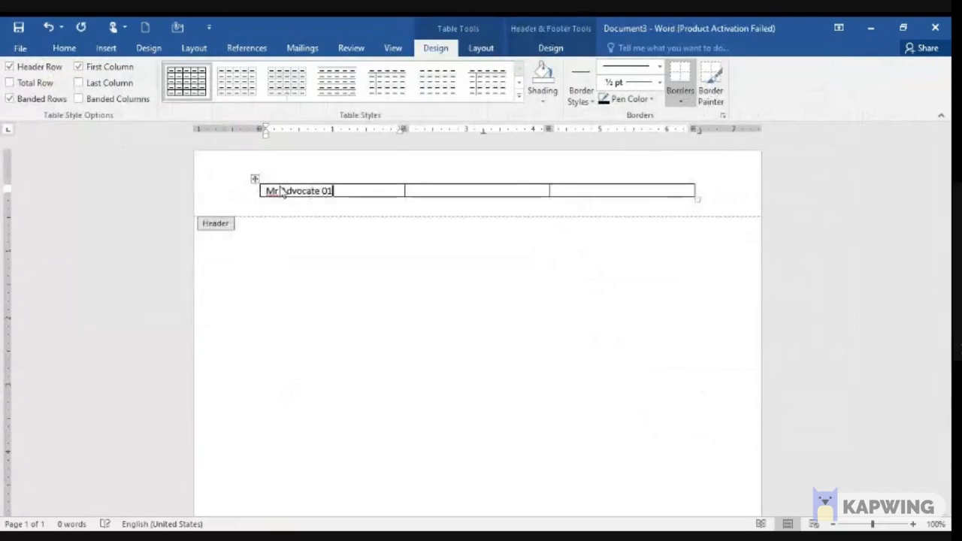
key(Return)
text(aaaa)
key(Return)
text(aaaa)
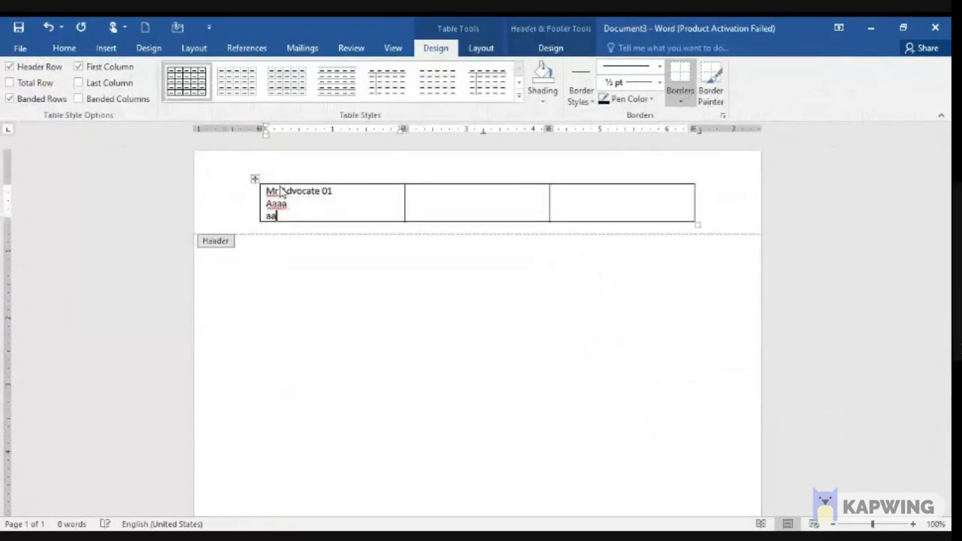
key(Return)
text(aaa)
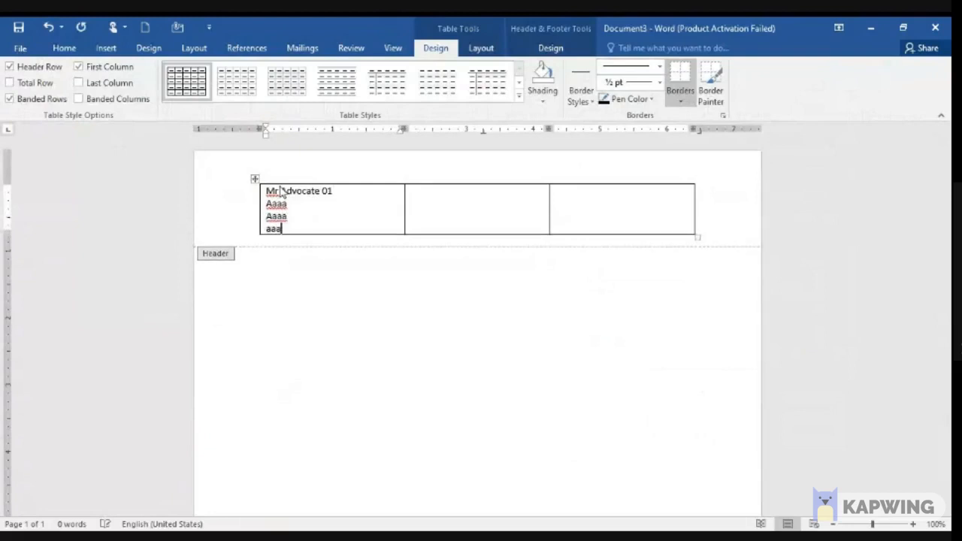
key(BackSpace)
text(a)
click(462, 215)
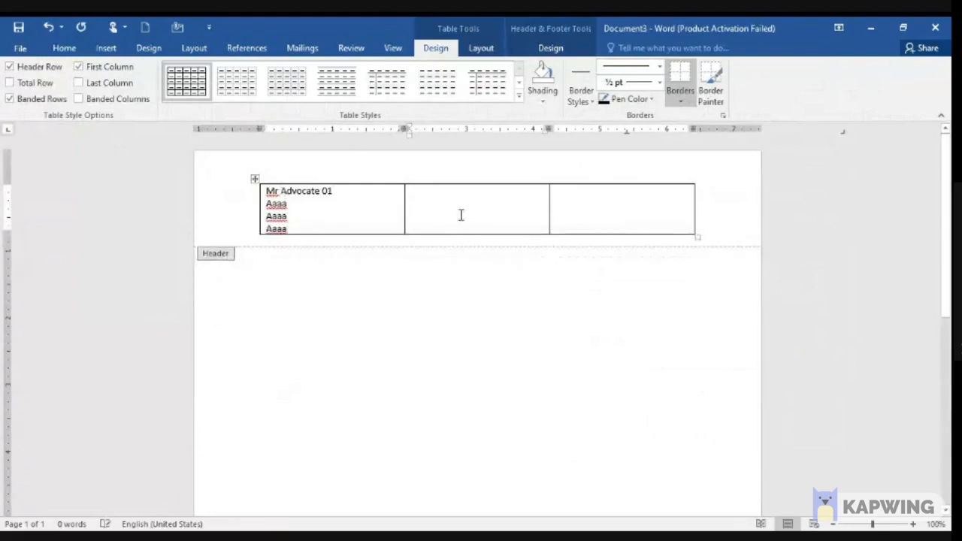
Copy the first cell's text into the third cell and change the copied heading to "Mr Advocate 02"
click(333, 231)
key(shift+Up)
key(shift+Up)
key(shift+Up)
key(shift+Home)
key(ctrl+c)
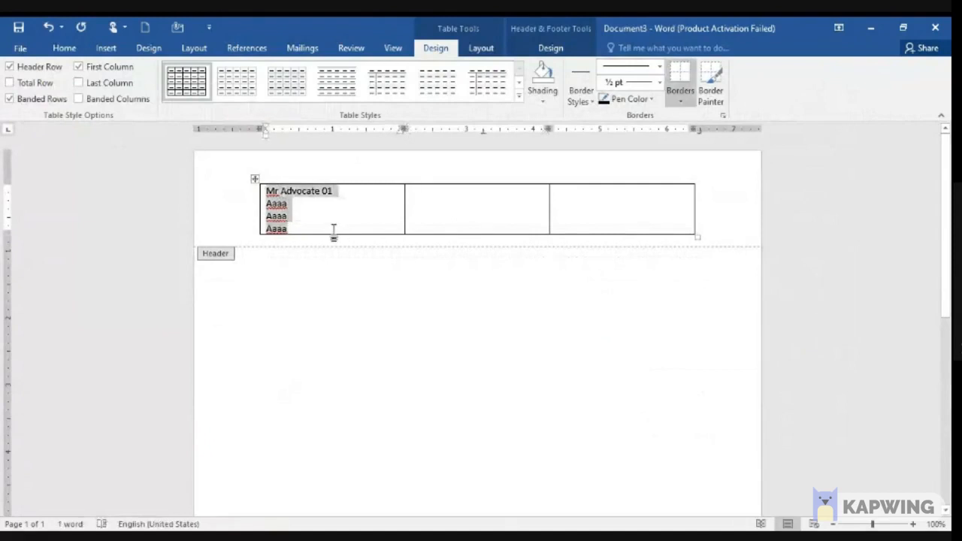
click(588, 217)
key(ctrl+v)
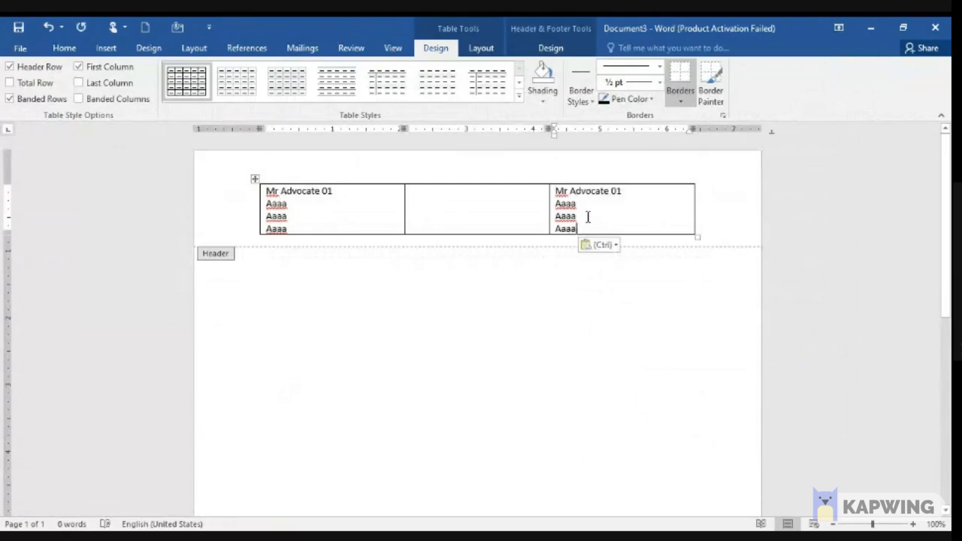
click(628, 195)
key(BackSpace)
text(2)
Search Bing's online pictures for "advocate logo" to place in the table's middle cell
click(451, 213)
click(106, 48)
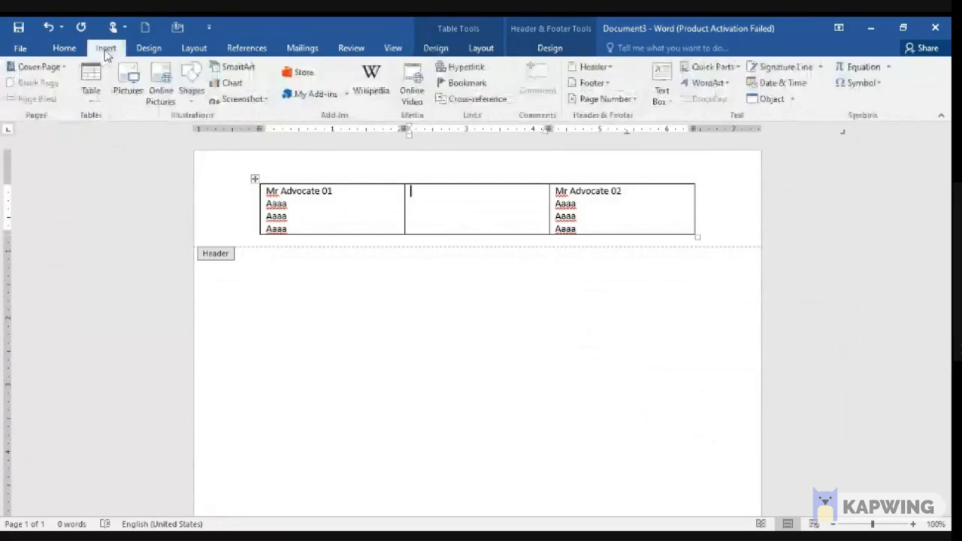
click(167, 98)
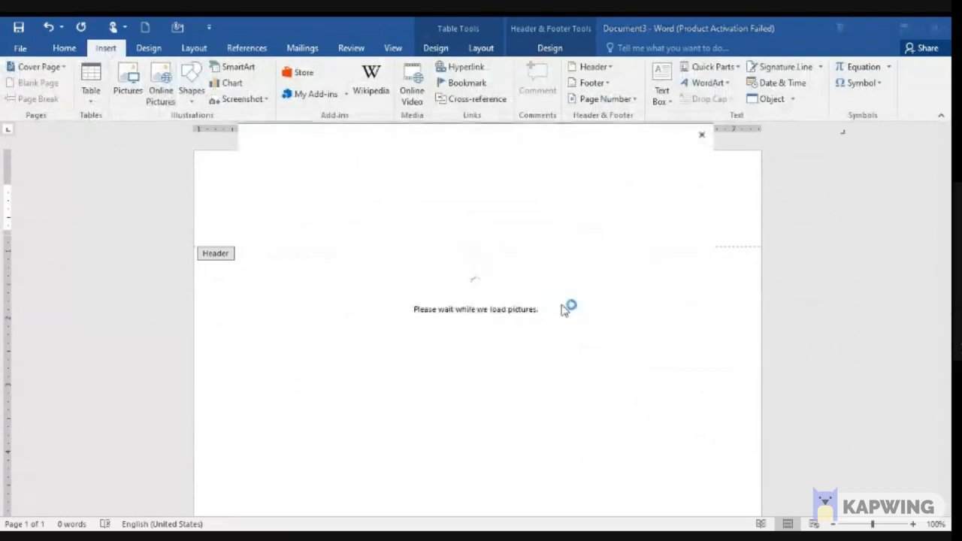
text(advocate jpg)
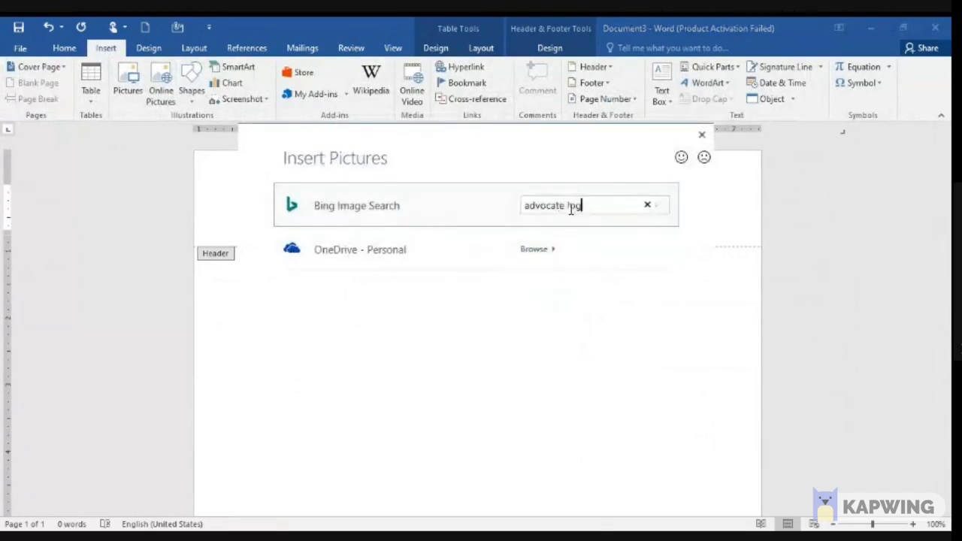
text(o)
key(Return)
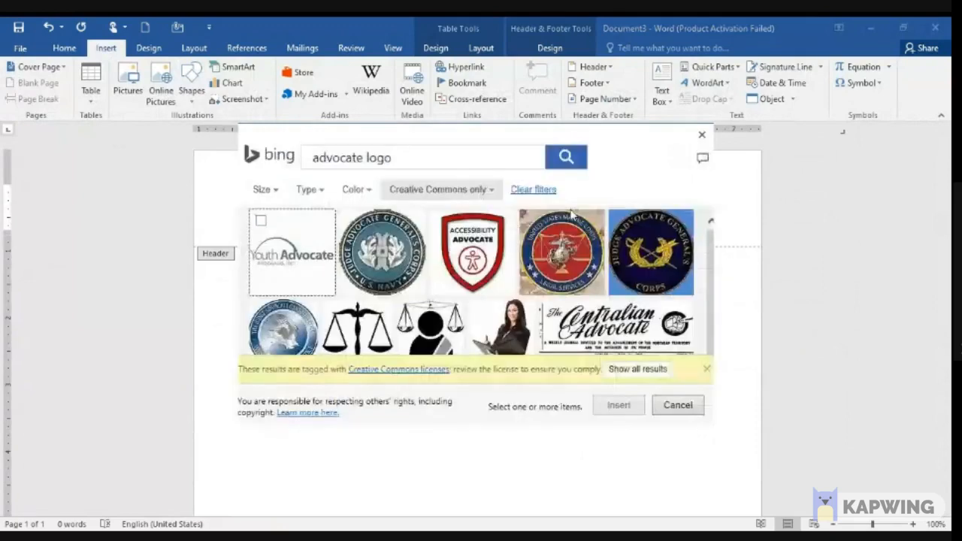
Show all search results and insert the first round black ADVOCATE logo
click(466, 195)
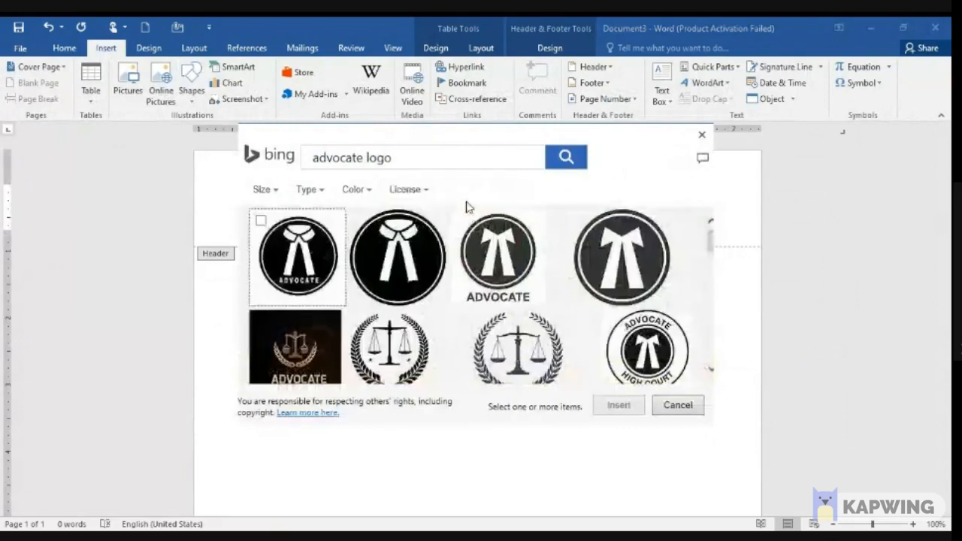
key(space)
click(615, 407)
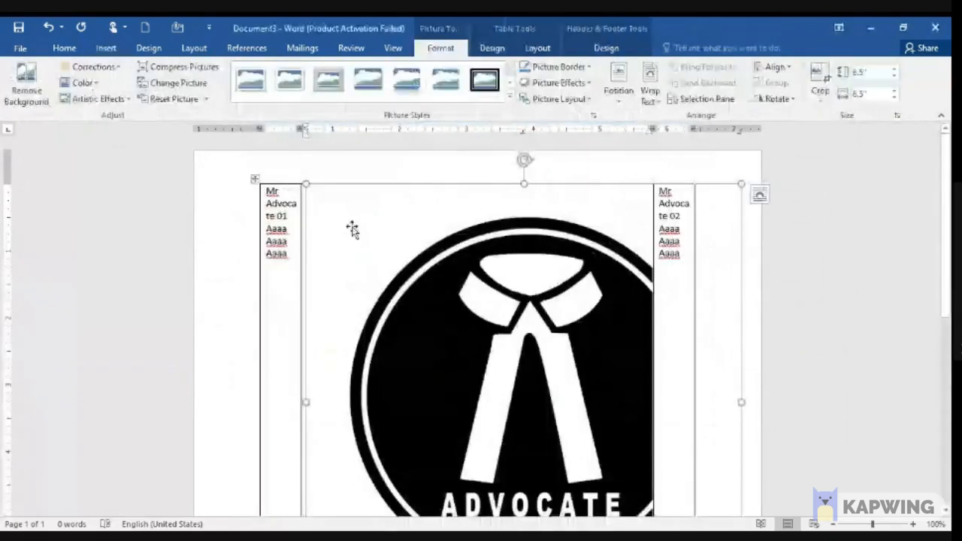
Shrink the logo to about 0.99" high by 1.52" wide and centre it in its cell
drag(307, 187, 426, 303)
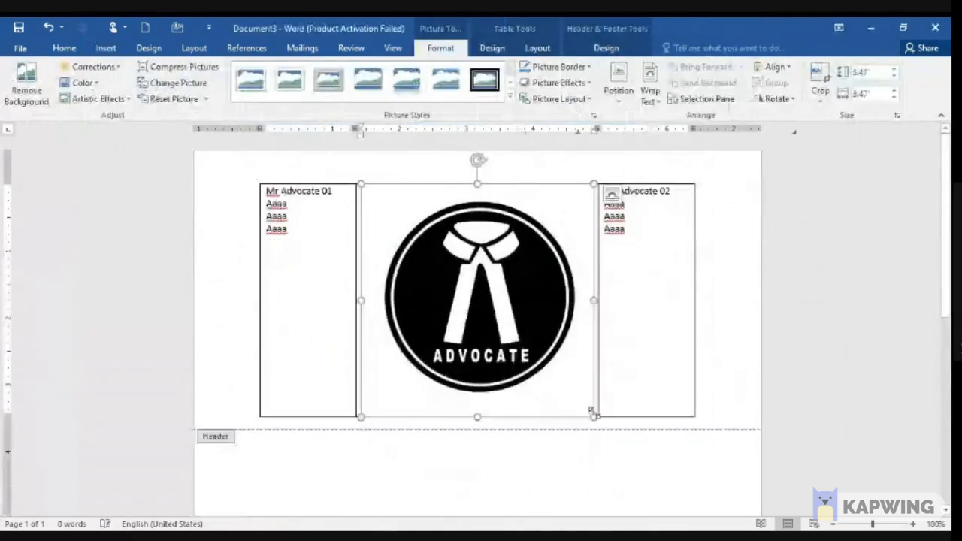
drag(562, 375, 499, 242)
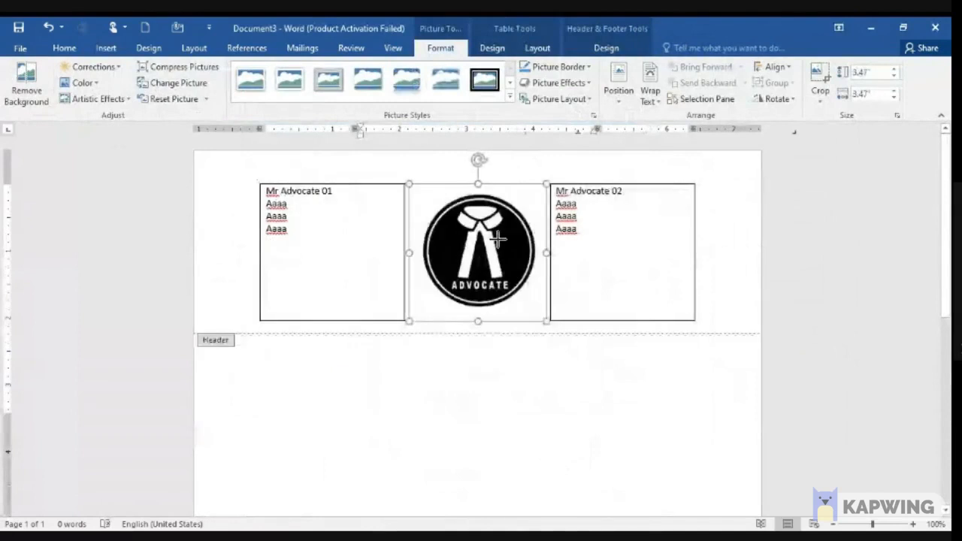
drag(482, 322, 476, 251)
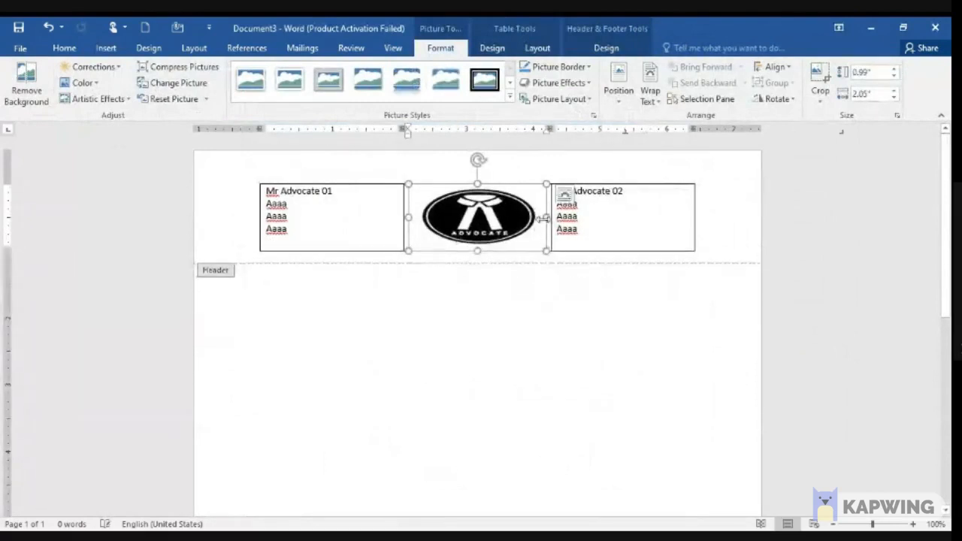
drag(546, 217, 512, 219)
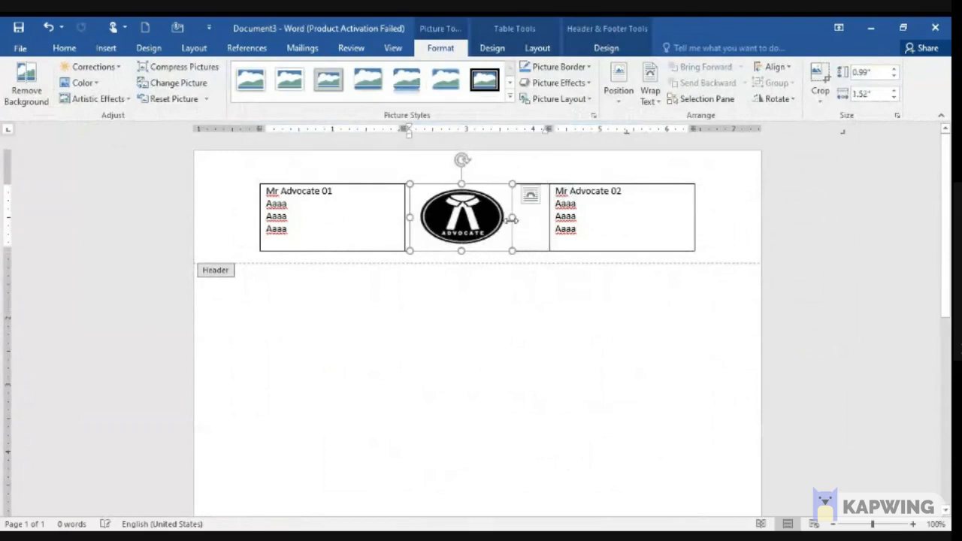
key(ctrl+e)
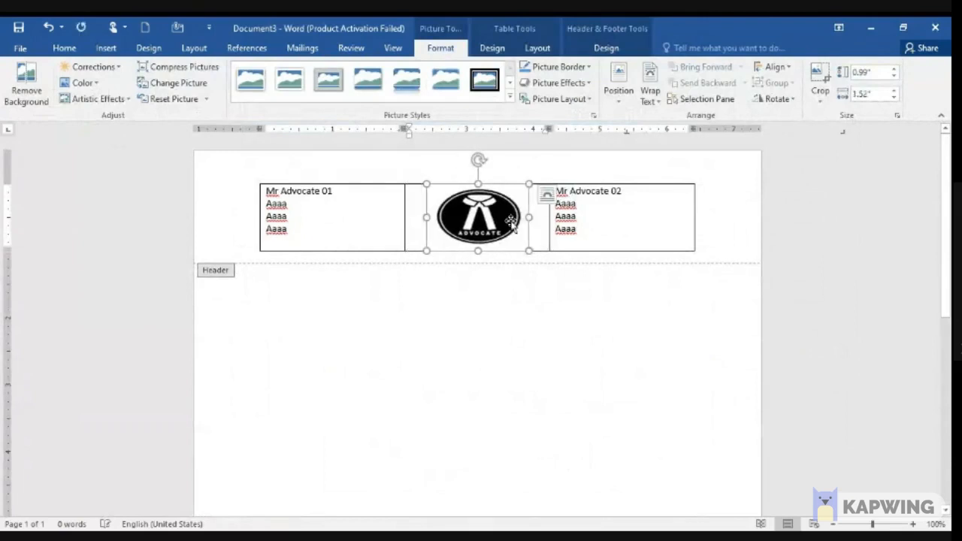
Centre the text of both advocates' cells in the header table
click(576, 229)
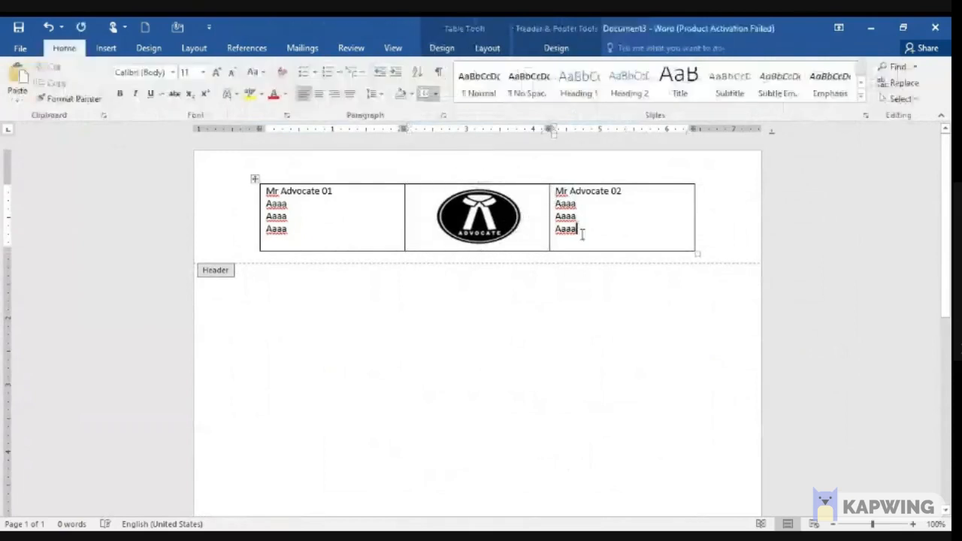
drag(583, 234, 546, 115)
key(ctrl+e)
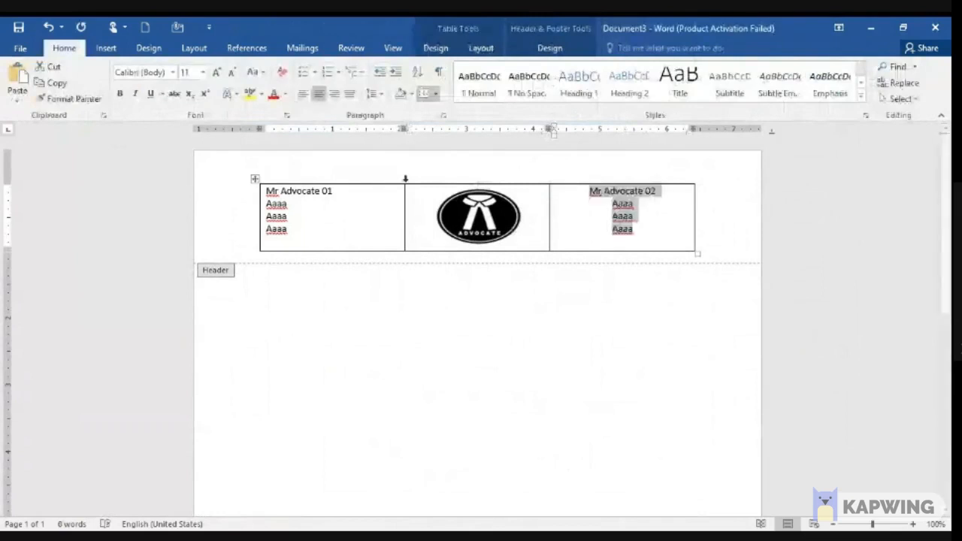
drag(292, 231, 263, 196)
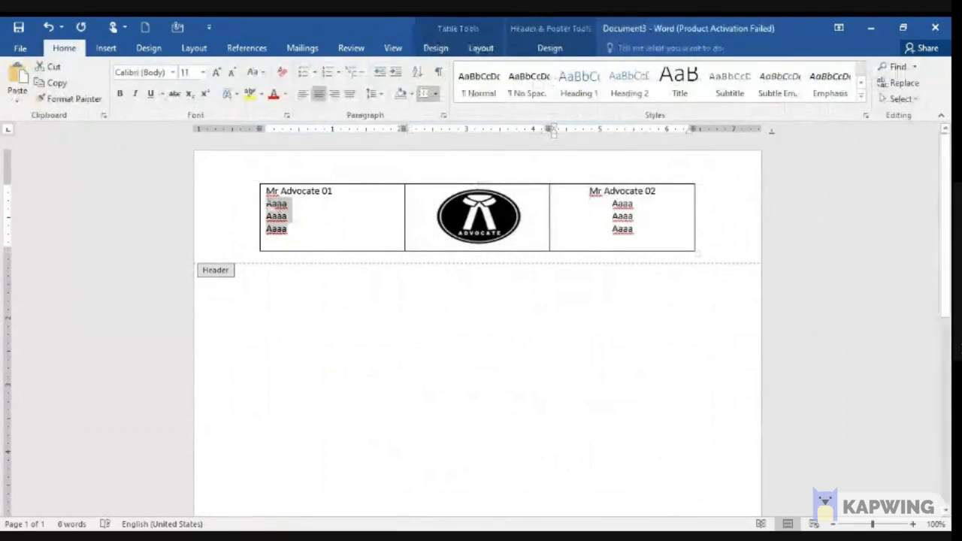
key(ctrl+e)
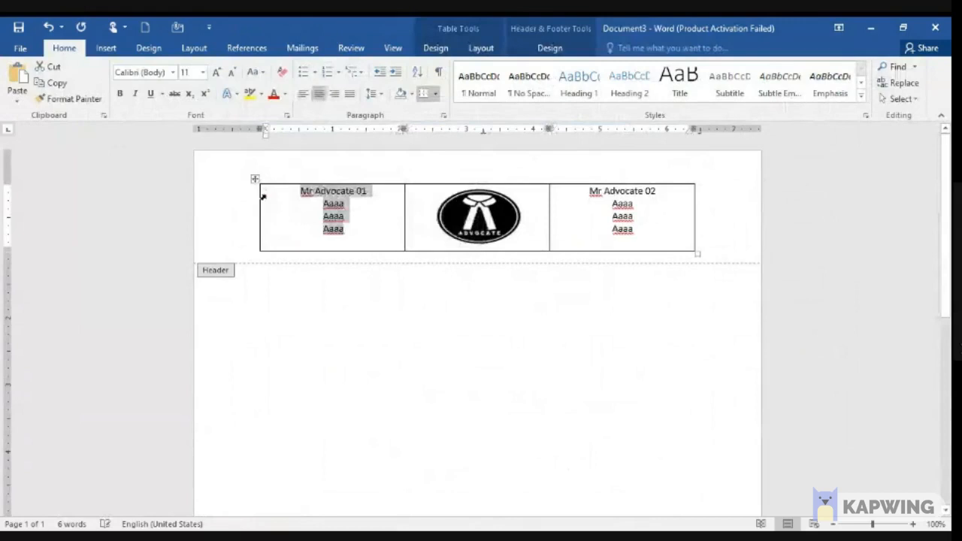
Add the centred line "- Justice -" directly below the header table
click(380, 258)
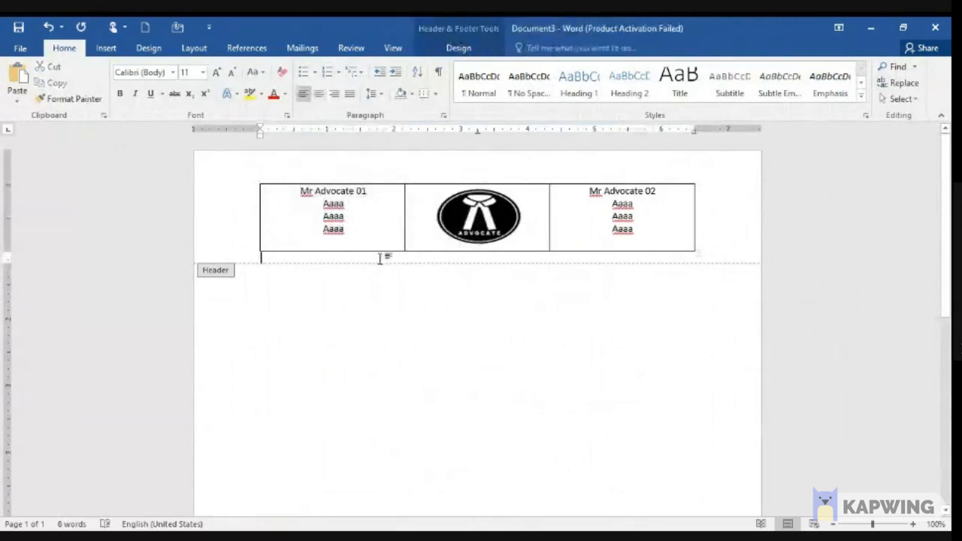
text(- Jus)
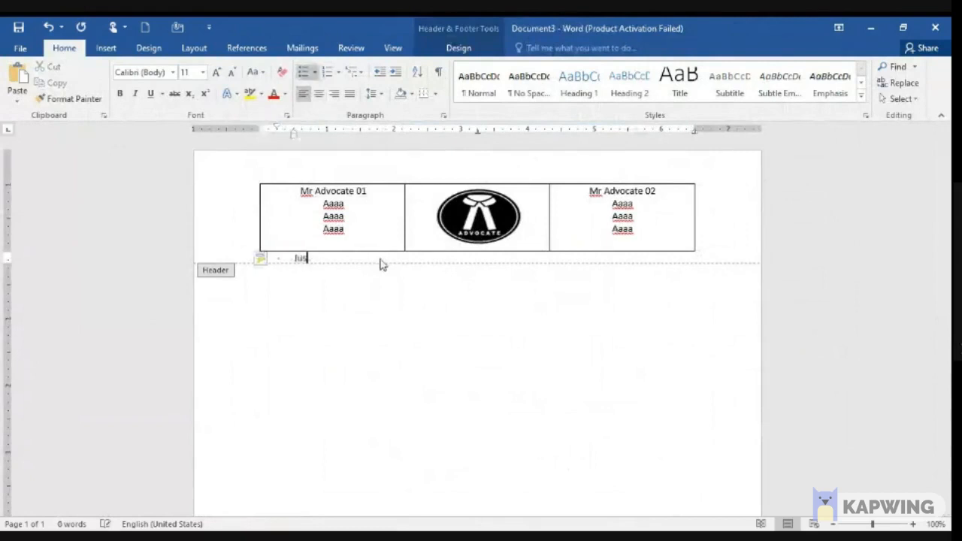
text(tice -)
key(ctrl+e)
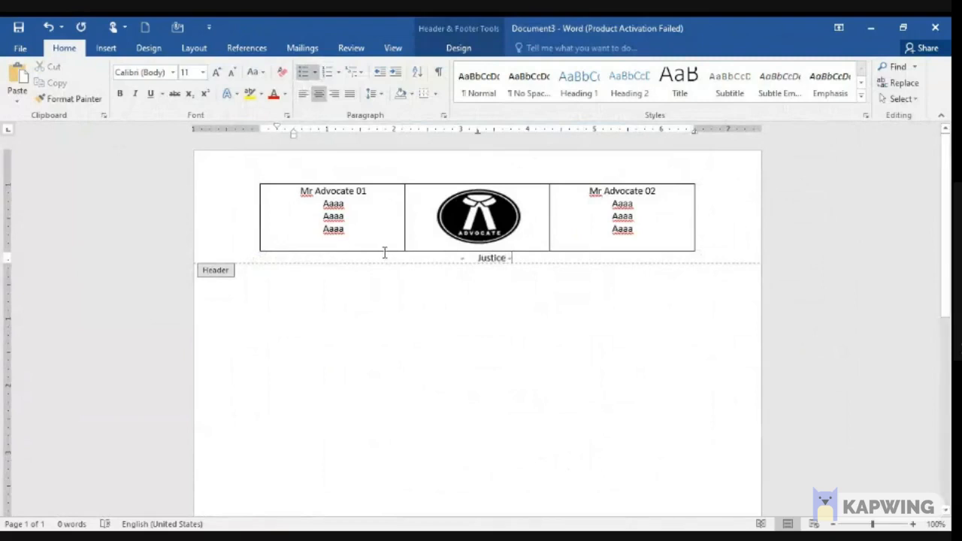
Set the font colour of all the header's content to black
double_click(376, 239)
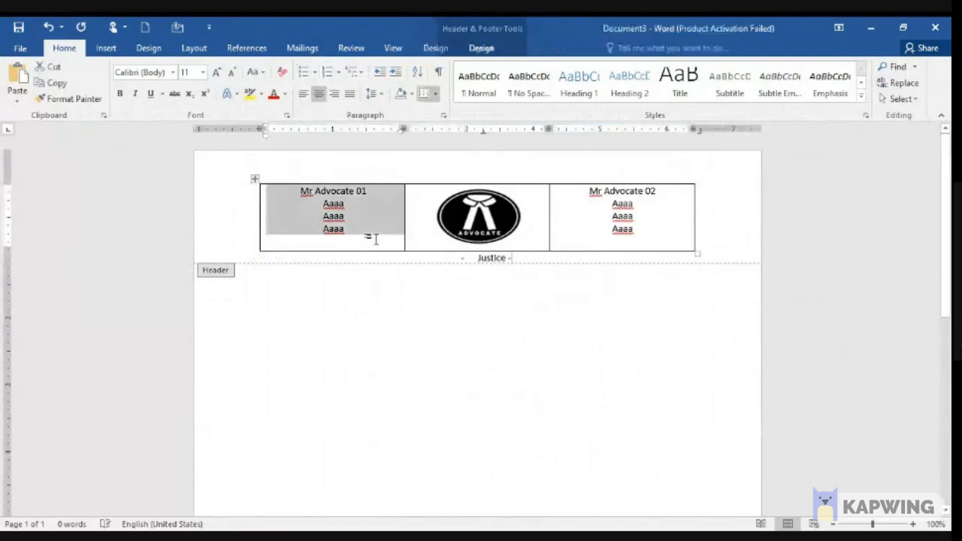
key(ctrl+a)
click(287, 94)
click(286, 112)
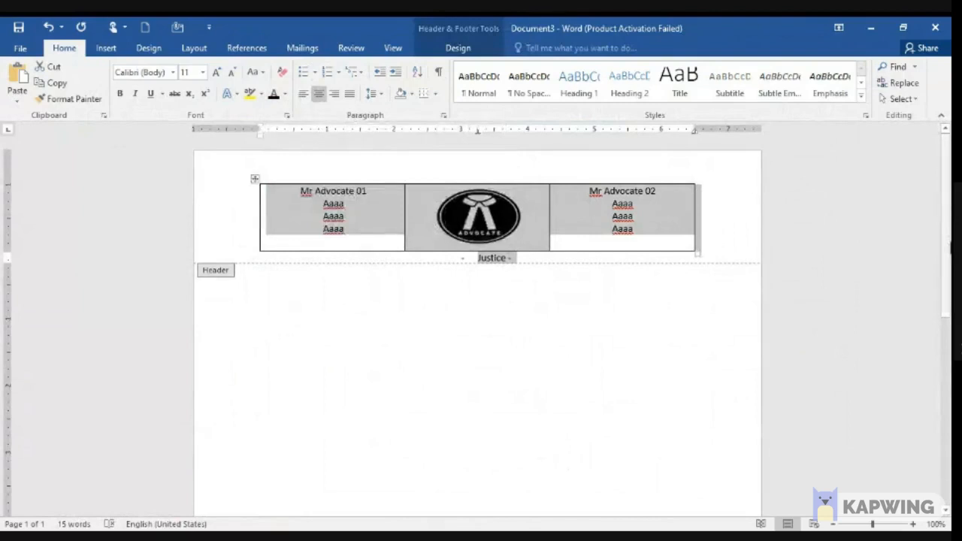
Enter the contact e-mail centred in the footer and move the footer closer to the page's lower edge
scroll(478, 323, down, 5)
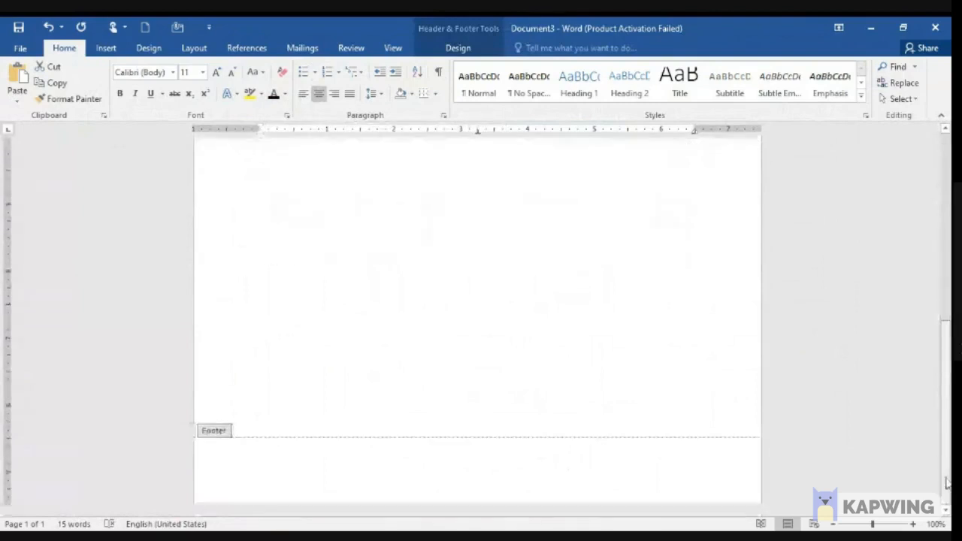
click(509, 461)
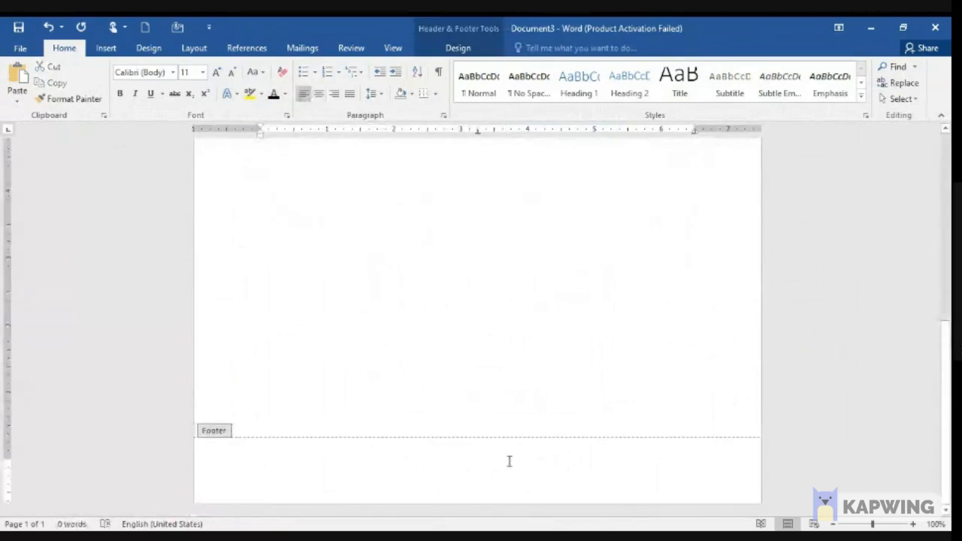
text(test@g)
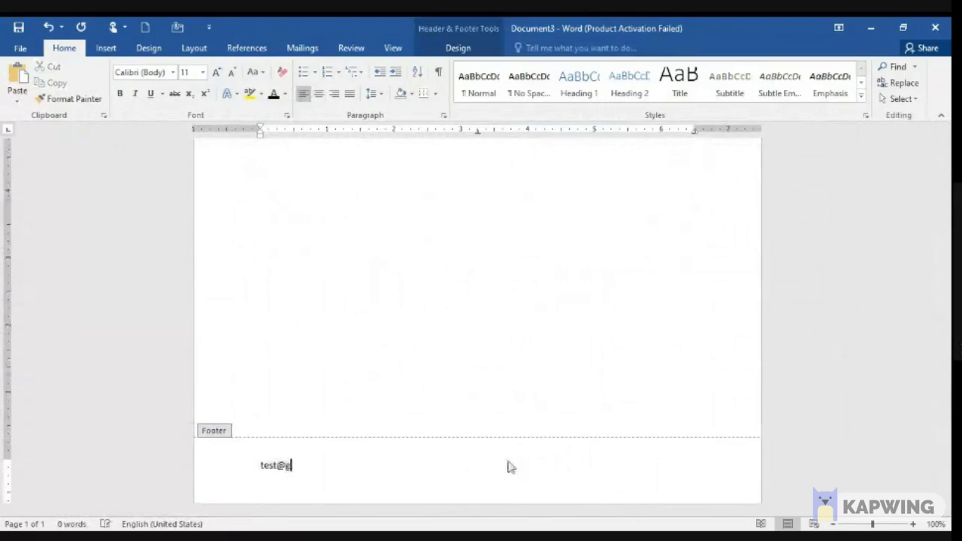
text(mail.com)
key(ctrl+e)
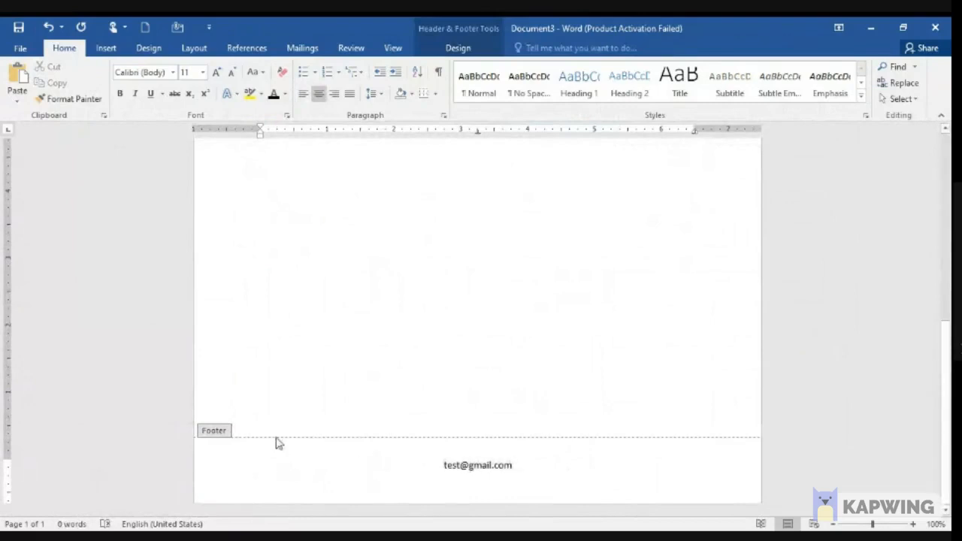
drag(6, 459, 8, 486)
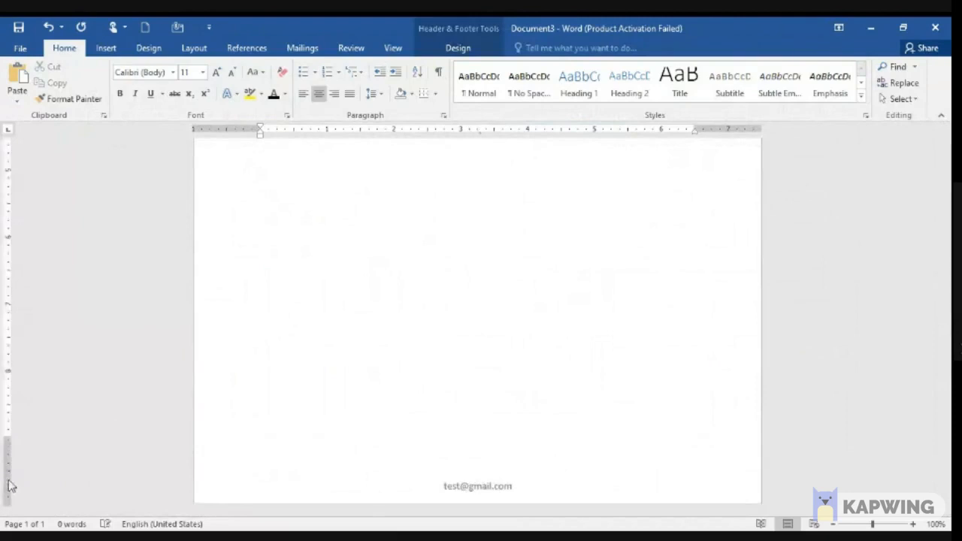
Leave the footer and add a blank paragraph at the start of the page body
double_click(399, 343)
drag(947, 313, 947, 224)
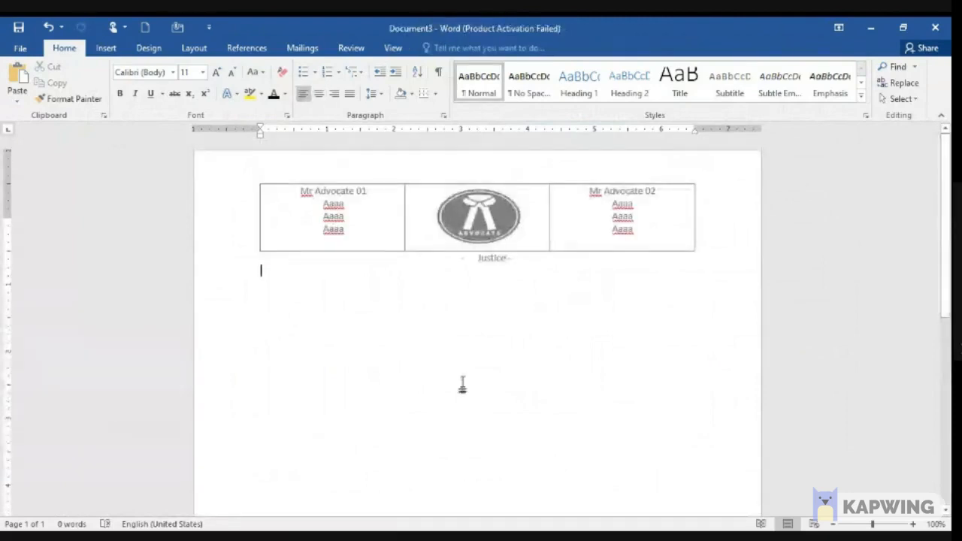
key(Return)
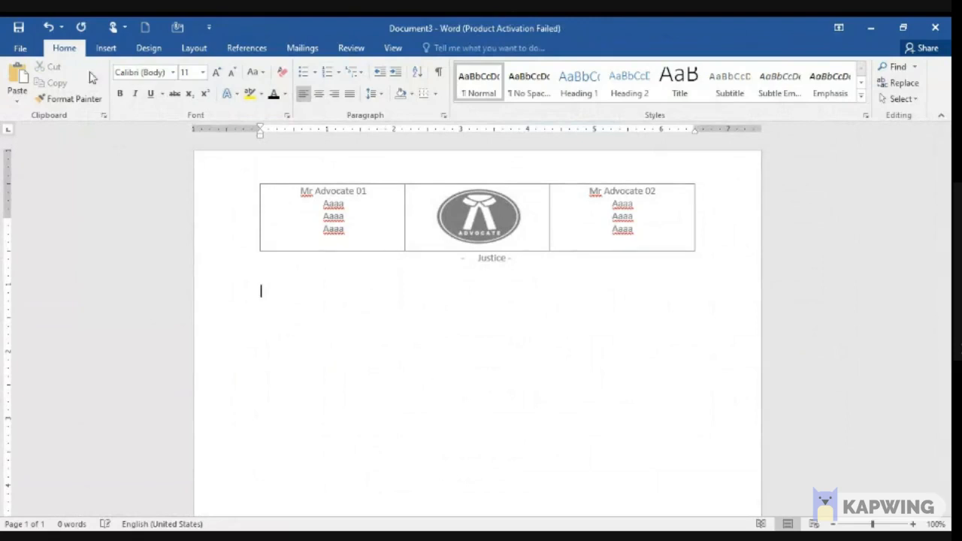
Remove all borders from the header table and return to the page body
double_click(283, 202)
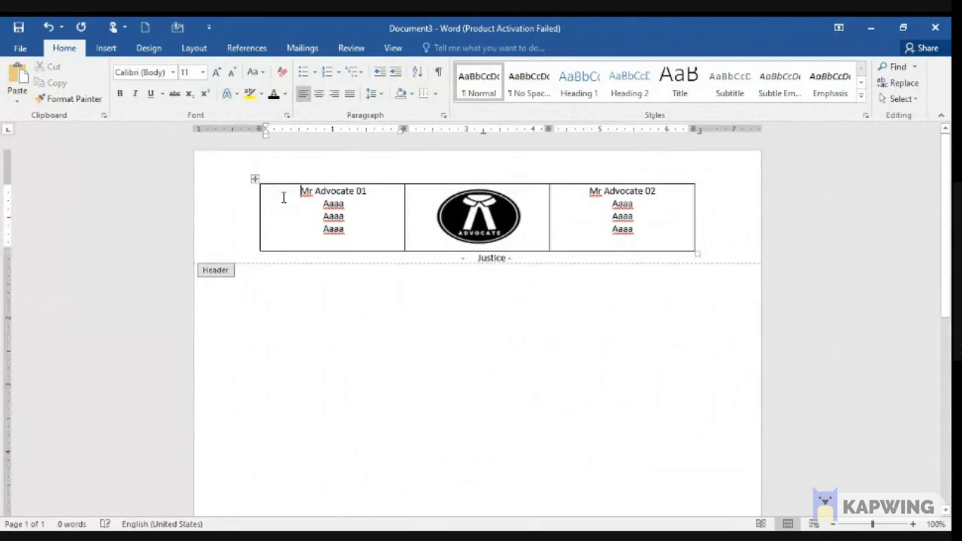
click(68, 50)
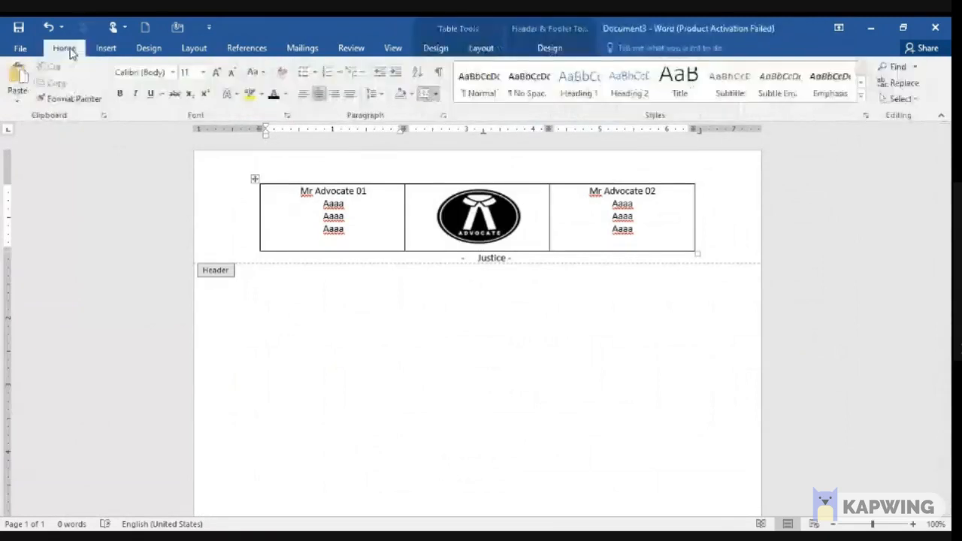
click(435, 96)
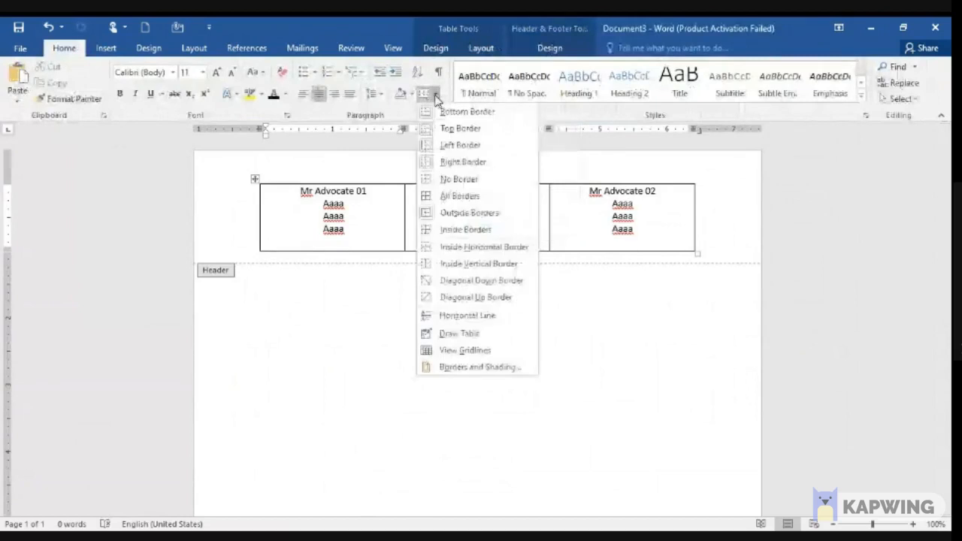
click(451, 179)
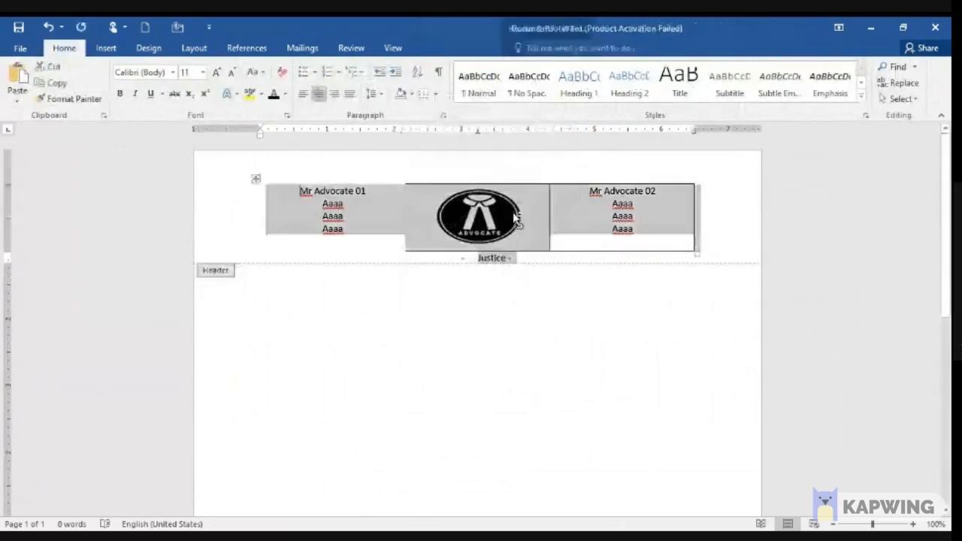
click(437, 95)
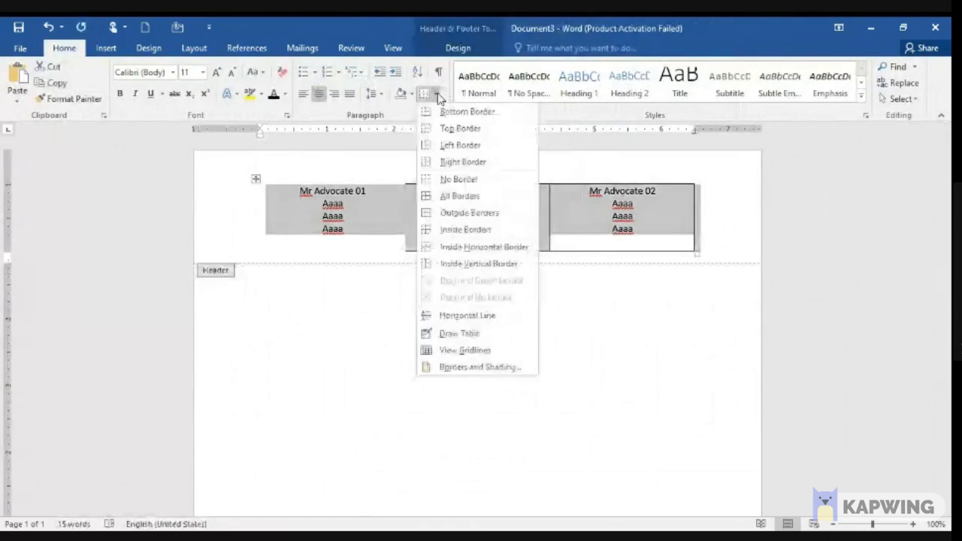
click(445, 178)
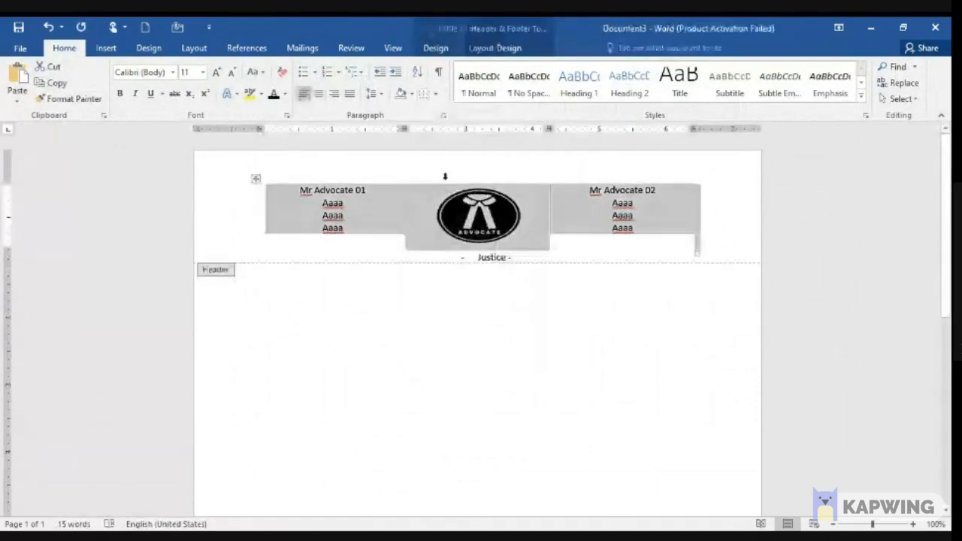
double_click(293, 307)
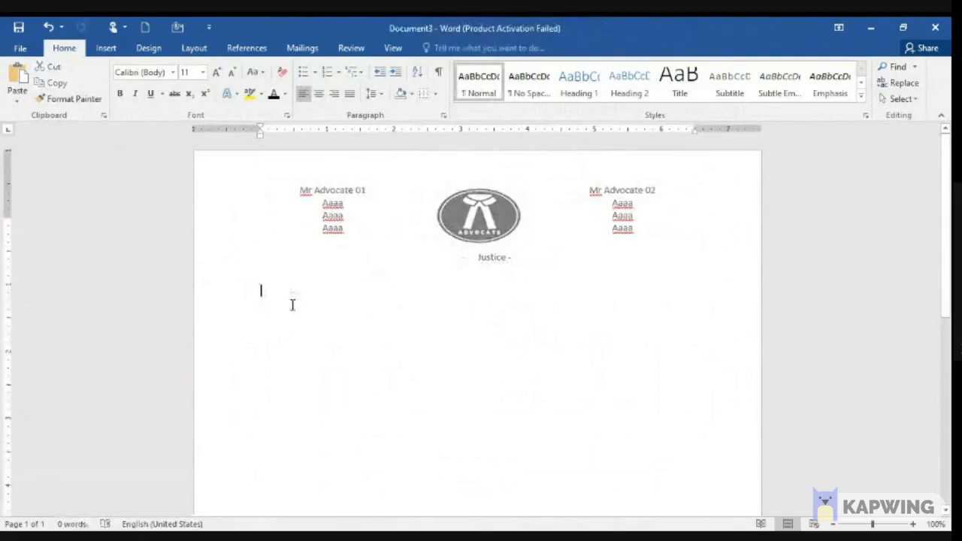
Insert a one-row, two-column table in the body and enter "Ref no: ****" in its first cell
click(106, 47)
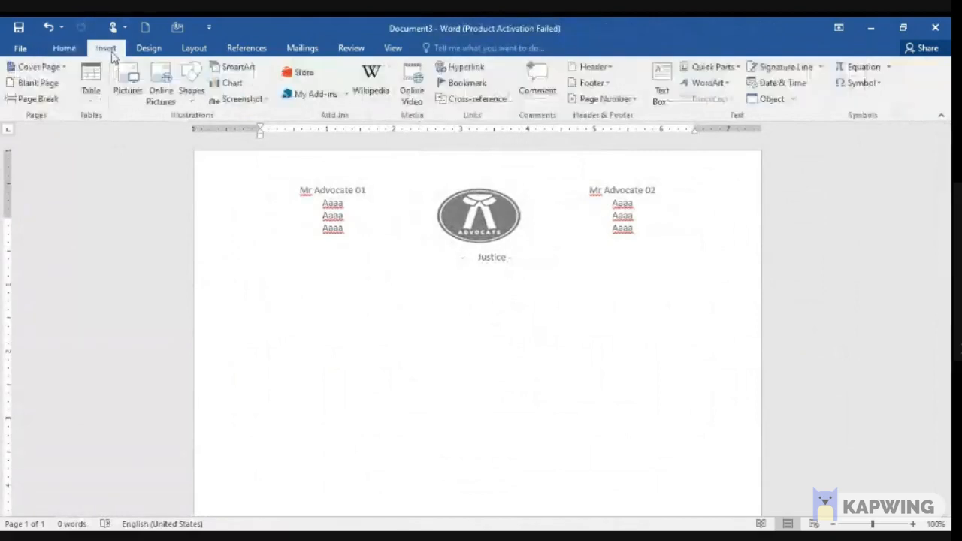
click(91, 91)
click(106, 139)
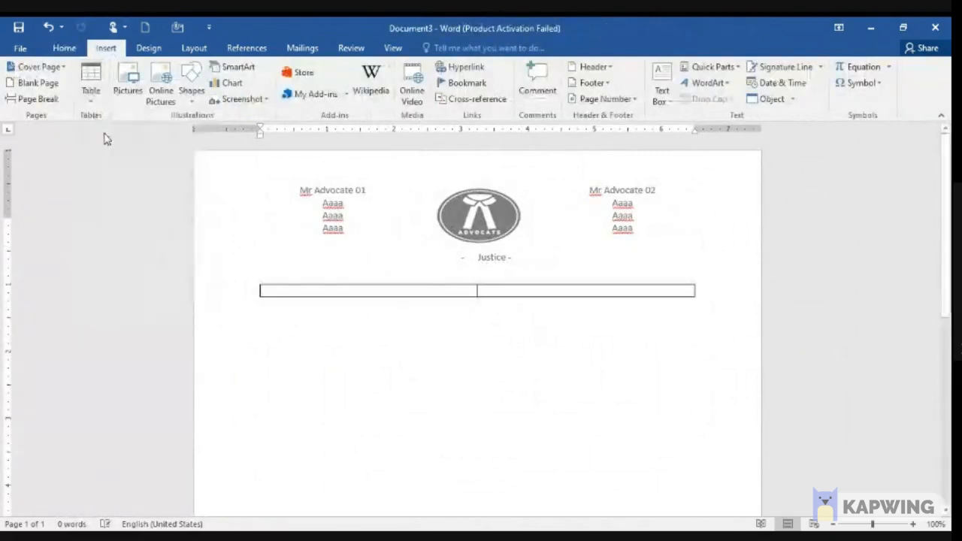
text(Ref)
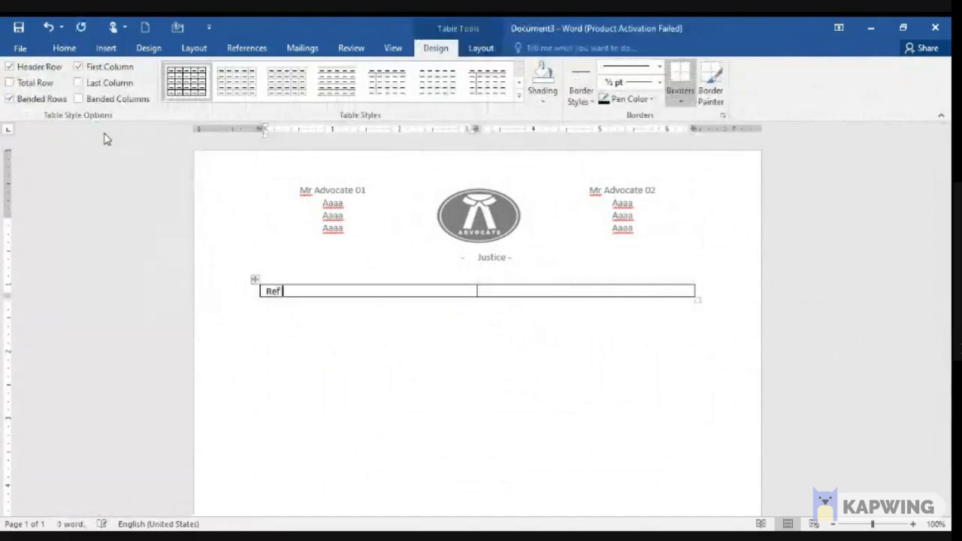
text( no: U)
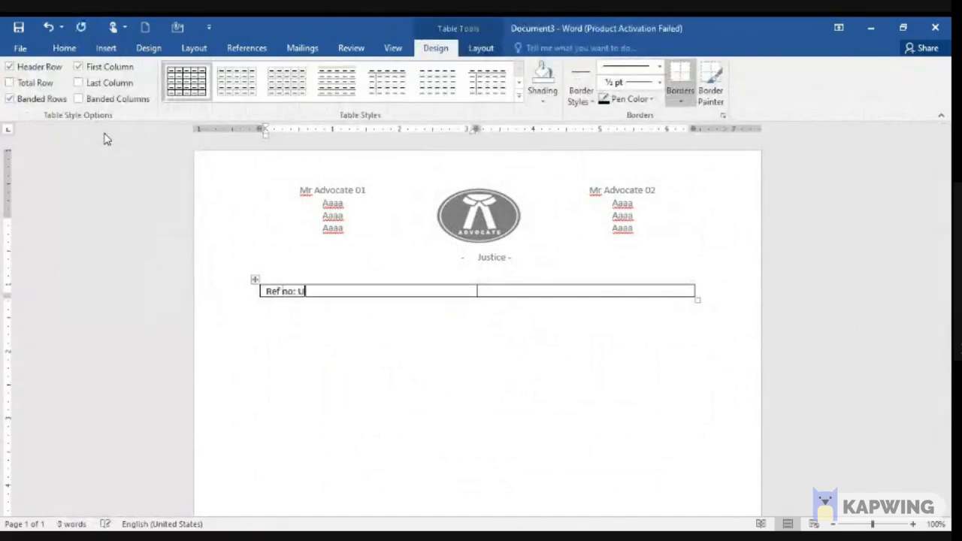
key(BackSpace)
text(****)
Enter "Date : **/**/****" in the table's second cell and right-align it
key(Tab)
text(Date )
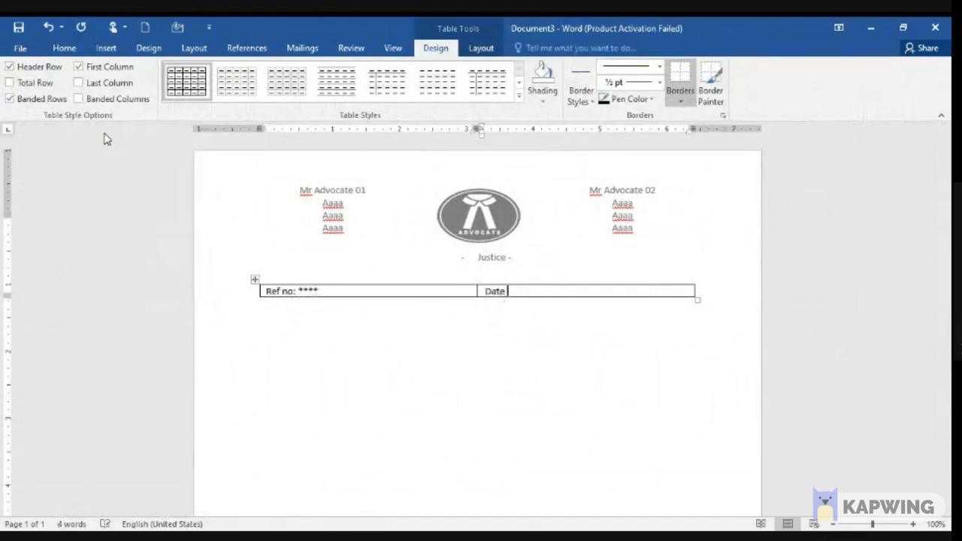
text(: **/**/*)
text(***8)
text(*)
key(ctrl+r)
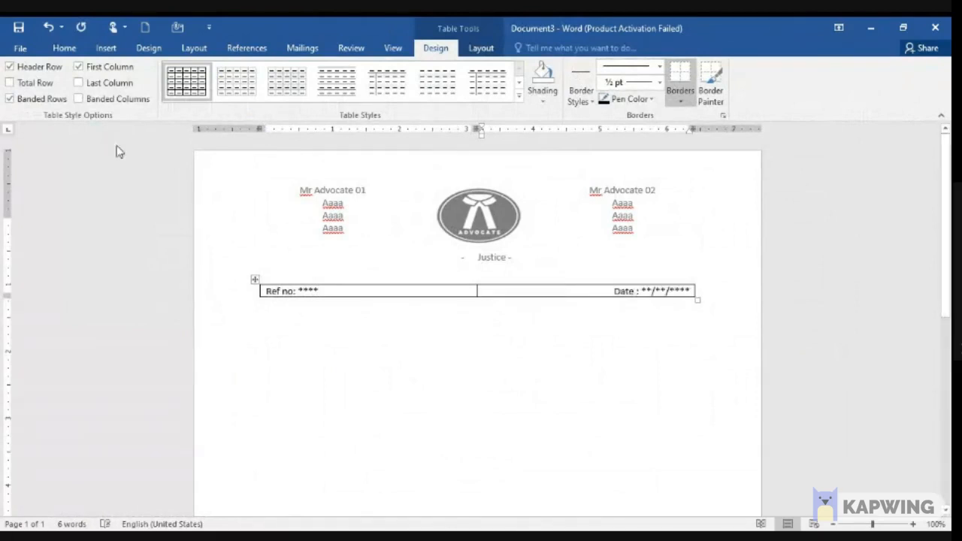
Remove the borders from both the date cell and the reference number cell
click(64, 49)
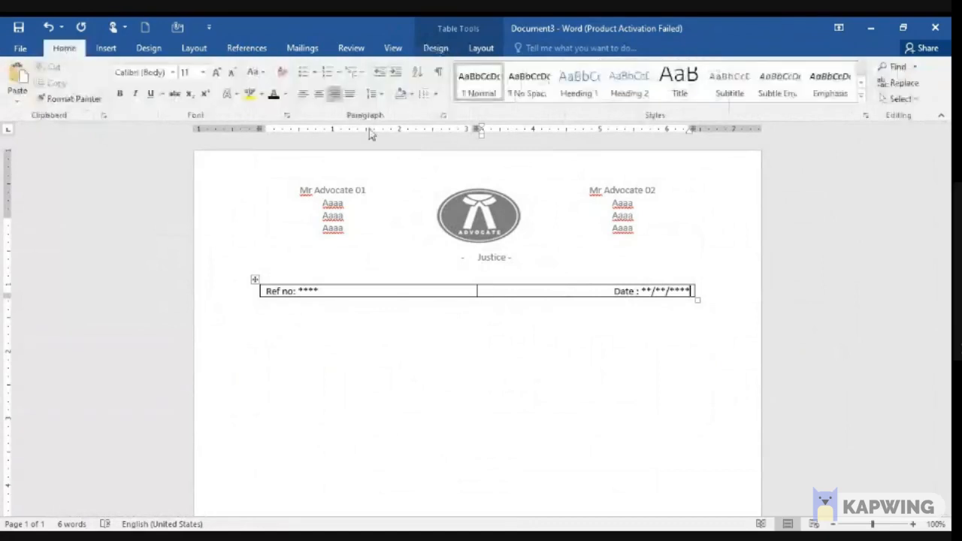
click(426, 94)
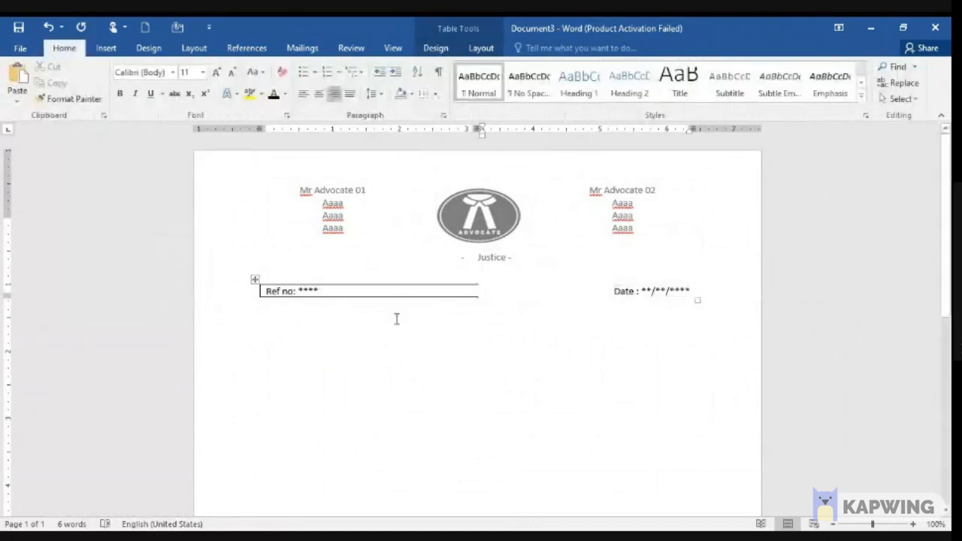
click(390, 293)
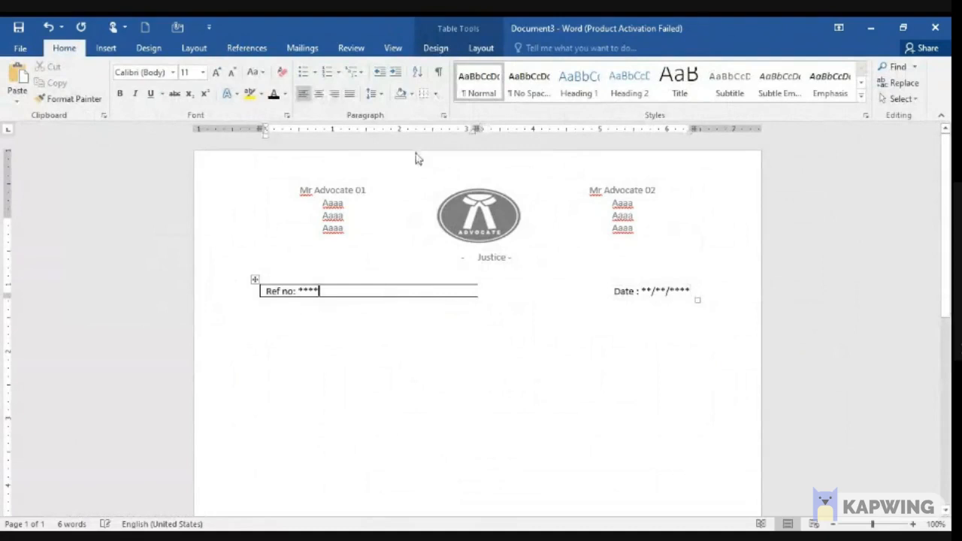
click(420, 99)
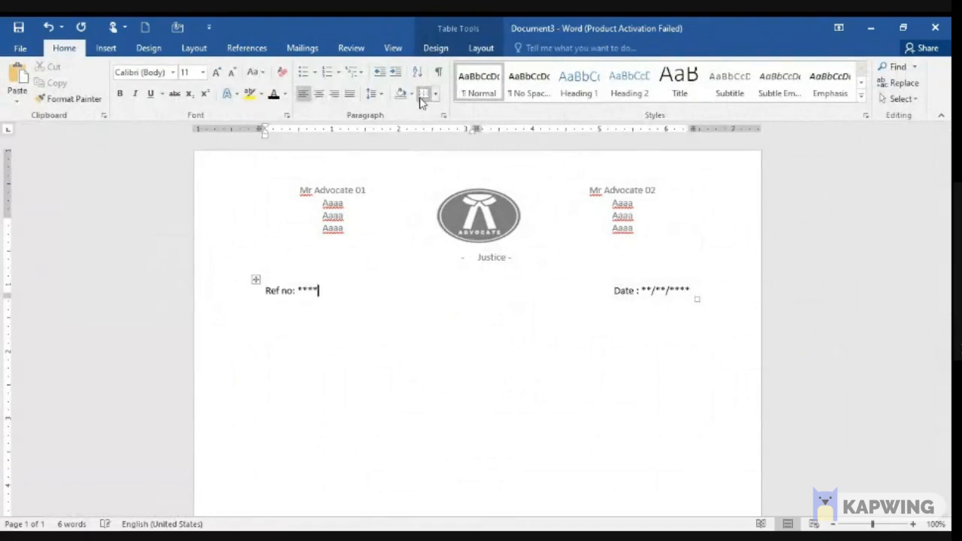
Add the centred lines "Legal Notice" and "BODY" below the reference table, with blank space between them
click(291, 376)
key(Return)
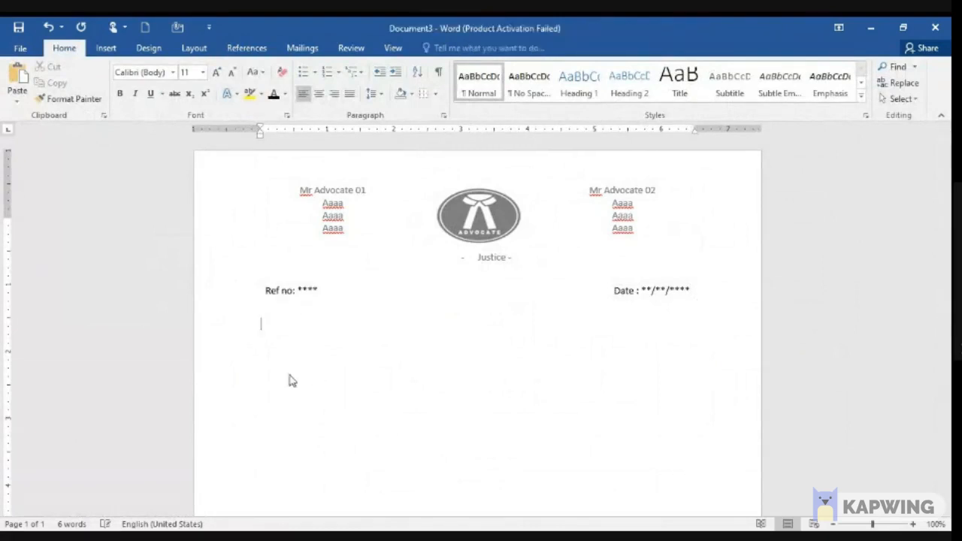
text(Legal Not)
text(ice)
key(ctrl+e)
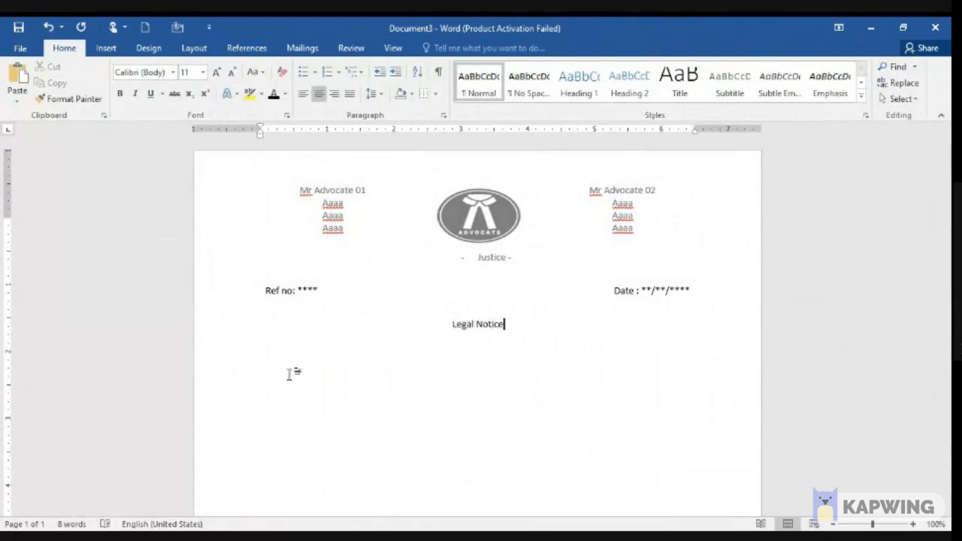
key(Return)
key(Return)
text(BODY)
Add a right-aligned "Advocate" line below "BODY", leaving a blank line in between
key(Return)
key(Return)
text(Adv)
key(ctrl+r)
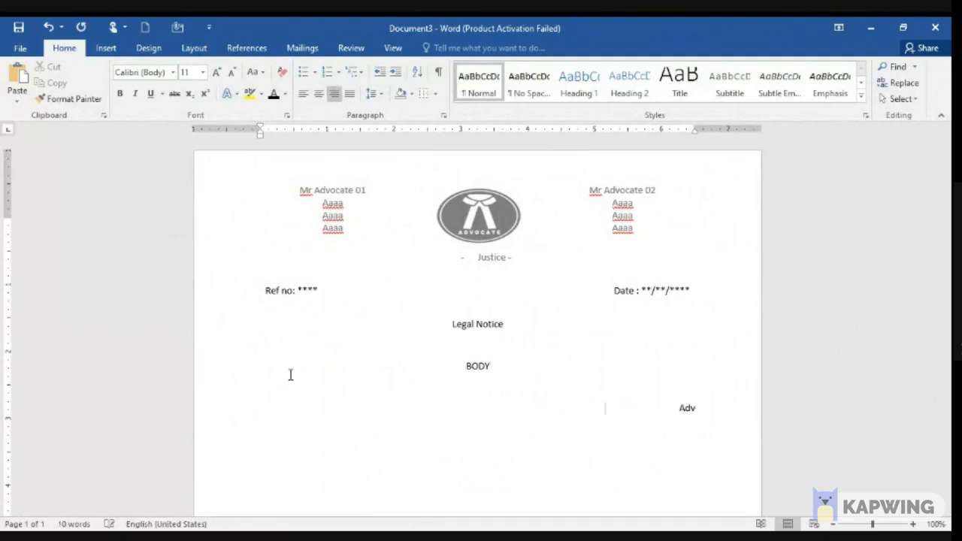
text(ocate)
Insert the signature picture from the Desktop folder on a new line directly below "Advocate"
key(Return)
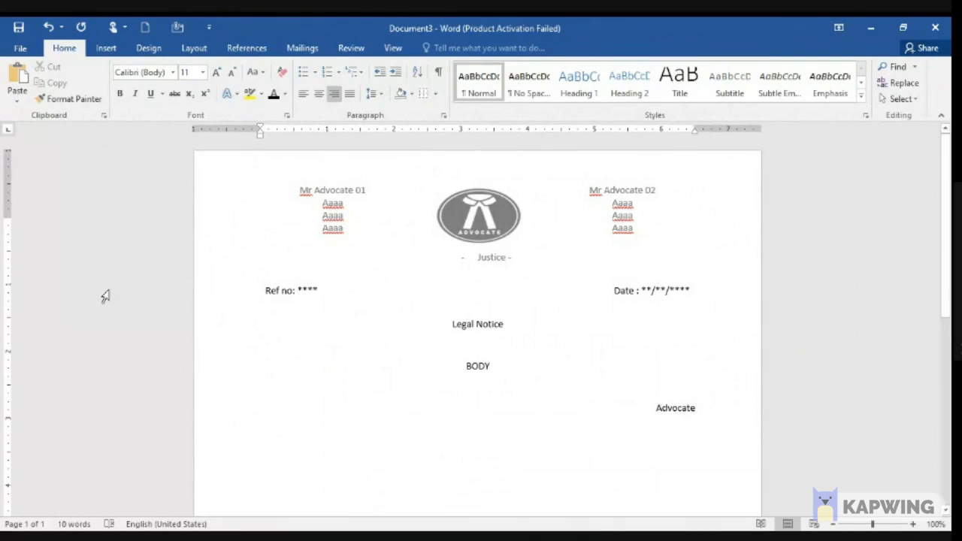
click(111, 51)
click(128, 81)
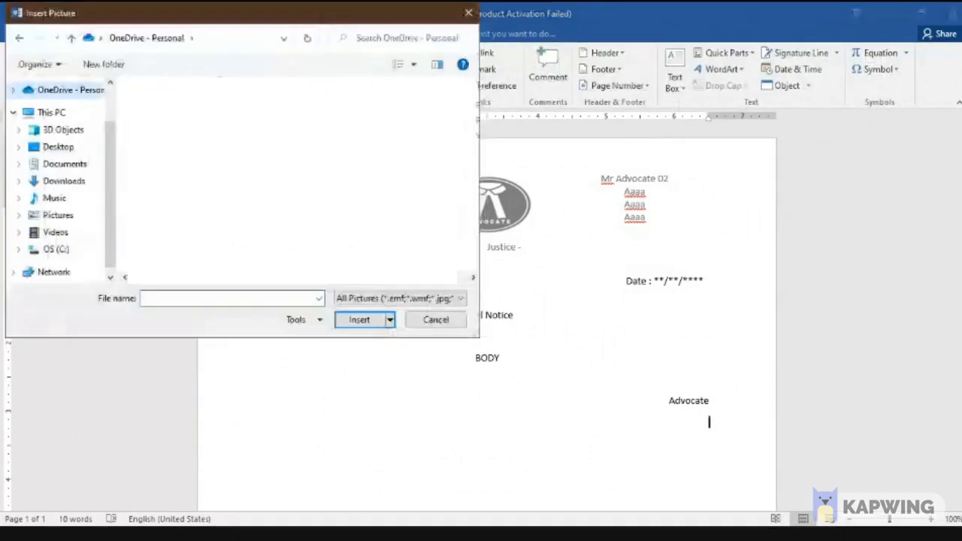
click(75, 147)
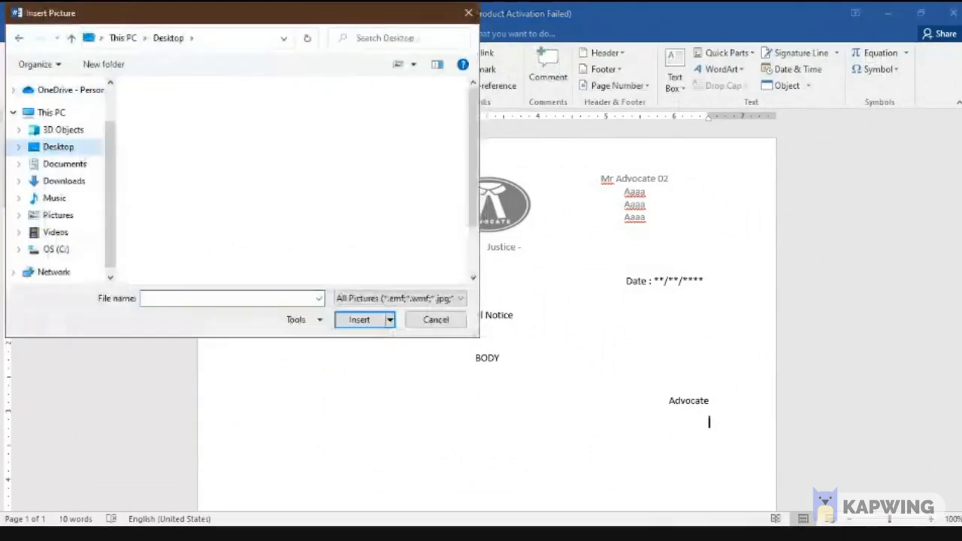
scroll(294, 177, down, 5)
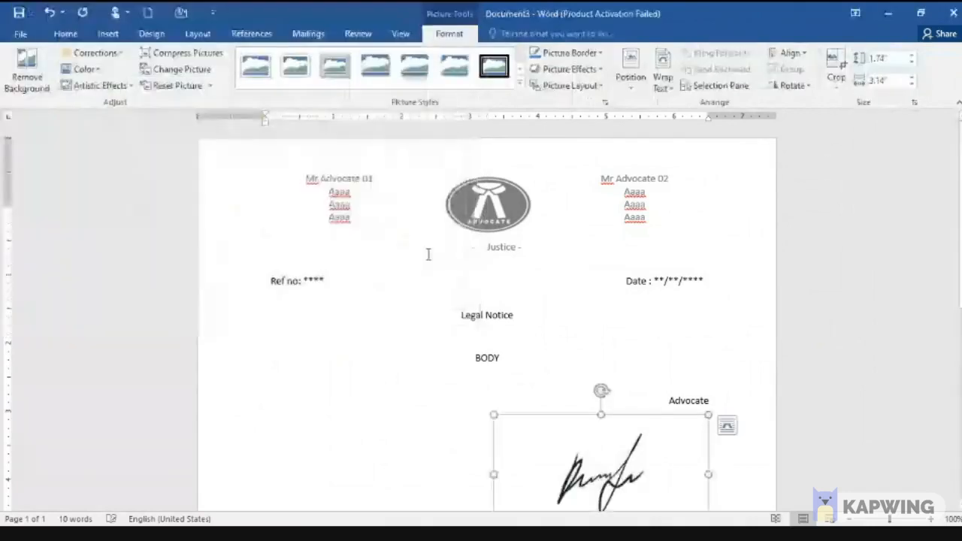
drag(549, 441, 534, 419)
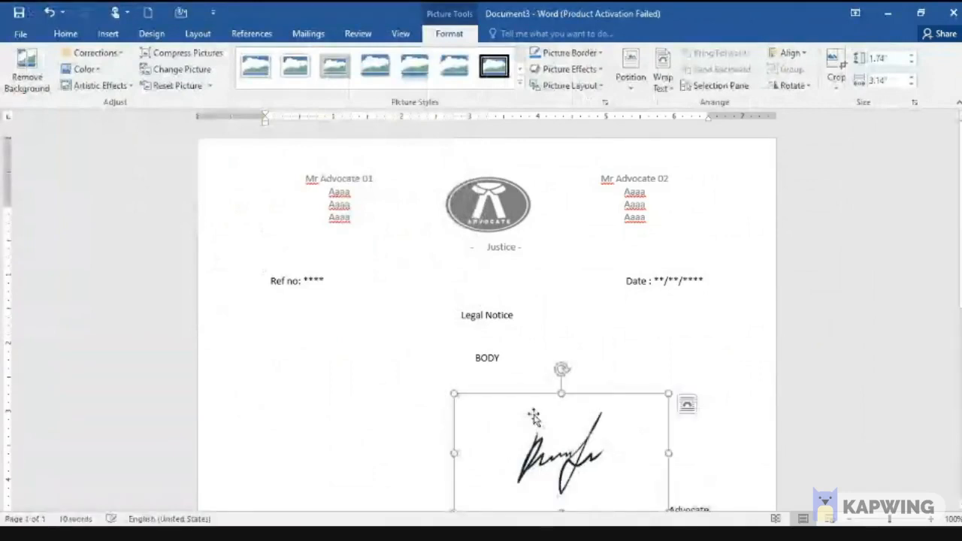
key(ctrl+z)
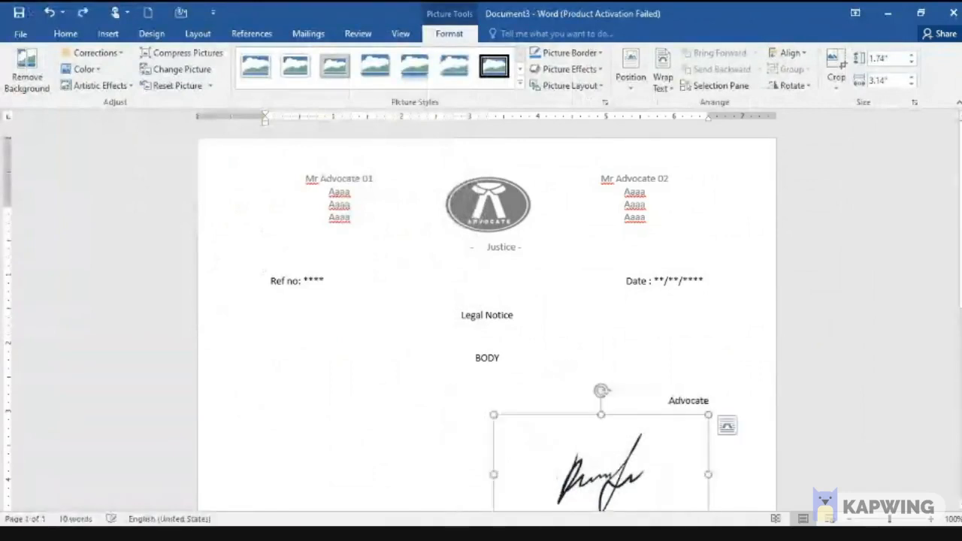
Remove the signature picture's background, extending the marked area towards the picture's upper-left corner
scroll(586, 289, down, 3)
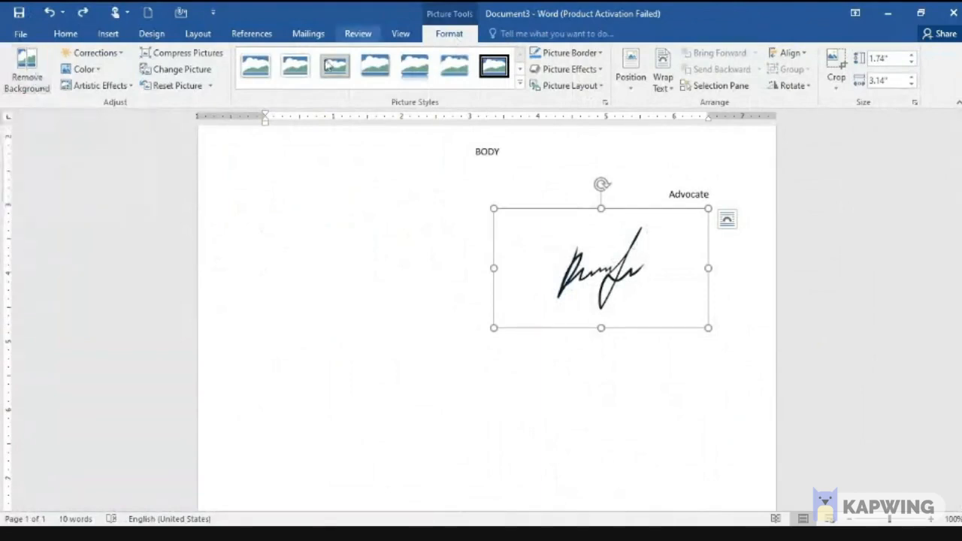
click(16, 79)
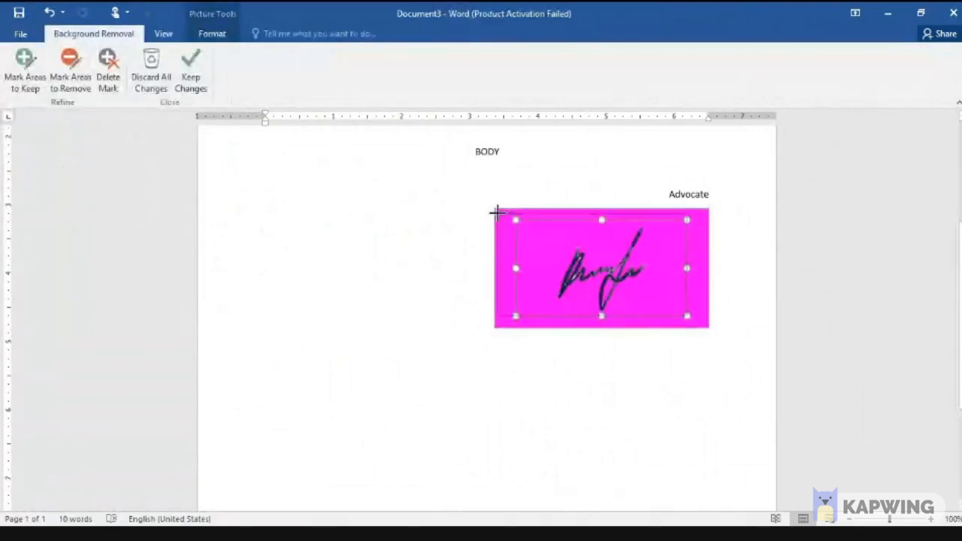
drag(497, 213, 497, 213)
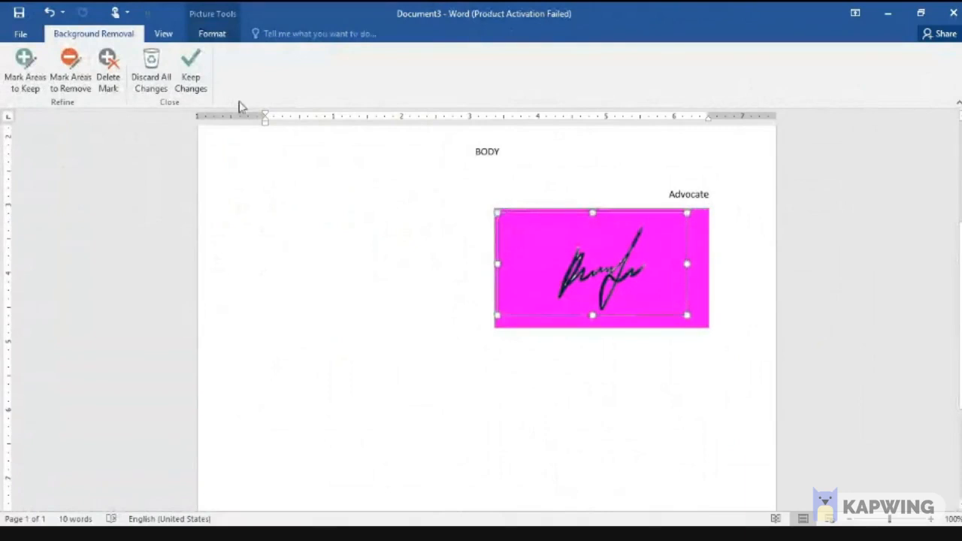
click(191, 68)
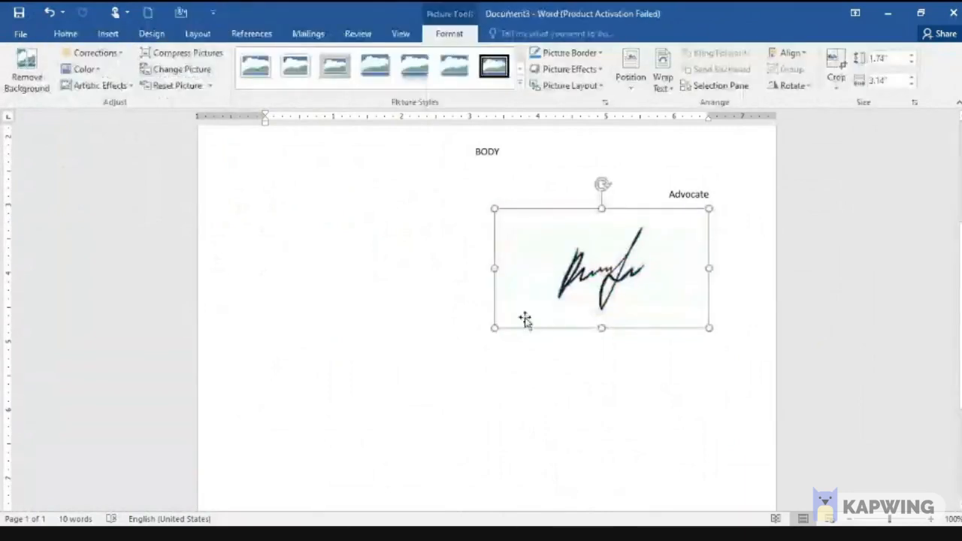
Crop the empty margins around the signature to about 1.39" high by 1.98" wide
click(833, 68)
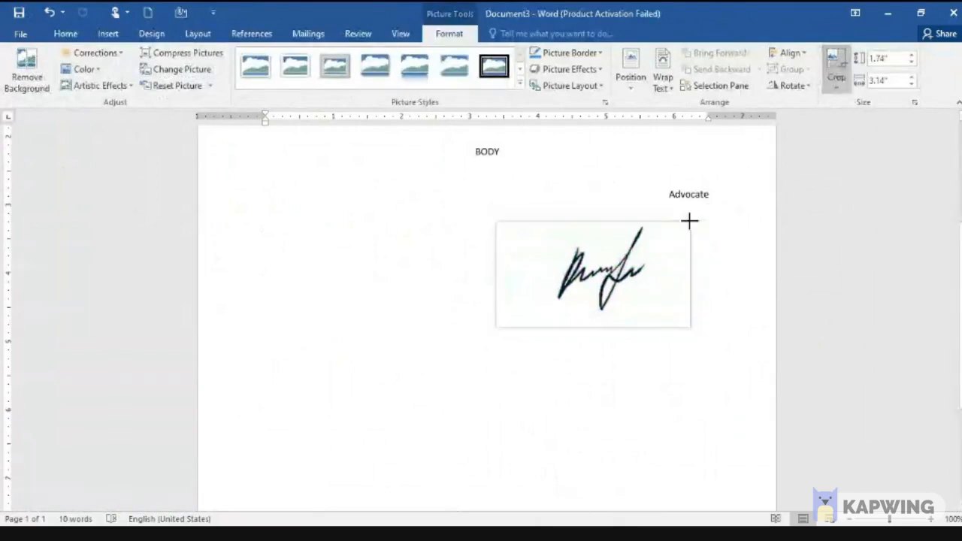
drag(540, 310, 576, 302)
click(602, 373)
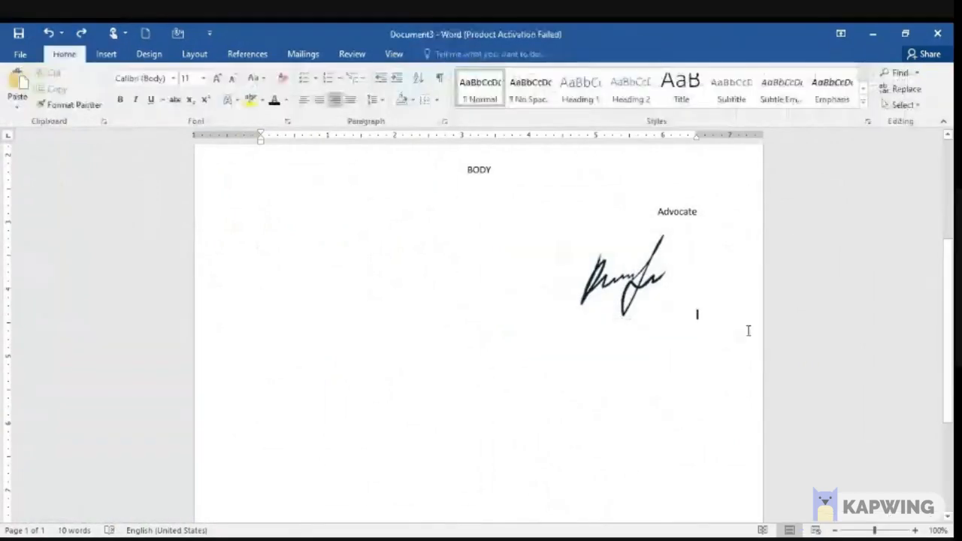
click(641, 296)
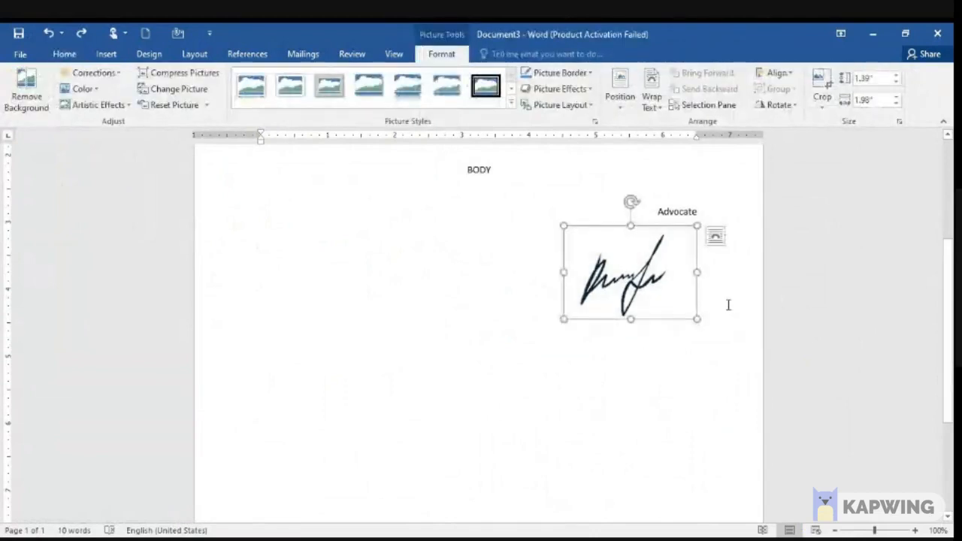
Delete the cropped signature picture below the "Advocate" line
click(728, 305)
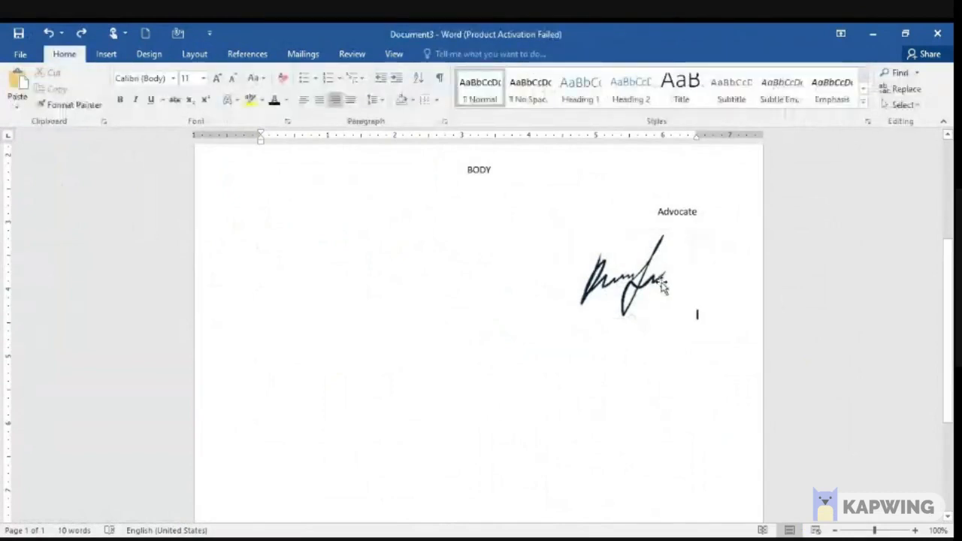
click(661, 285)
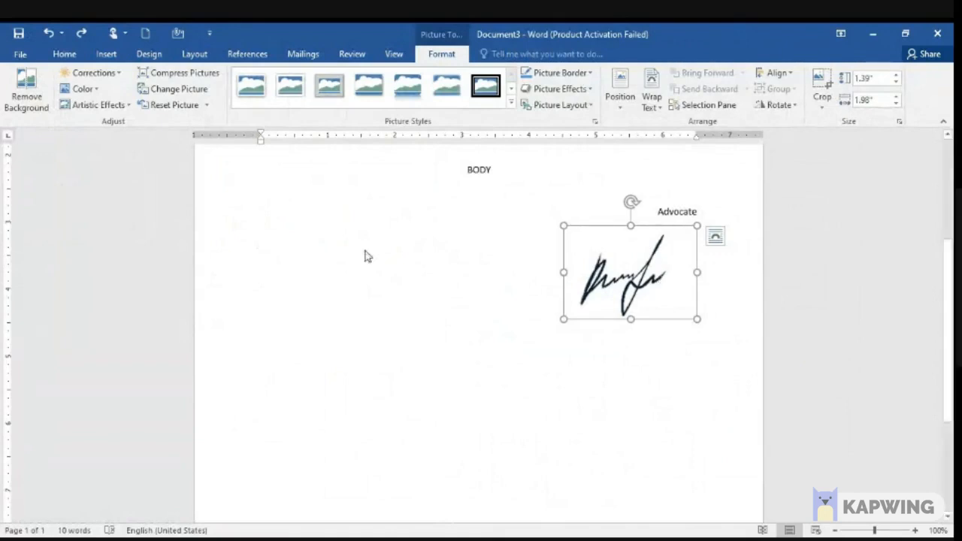
click(107, 54)
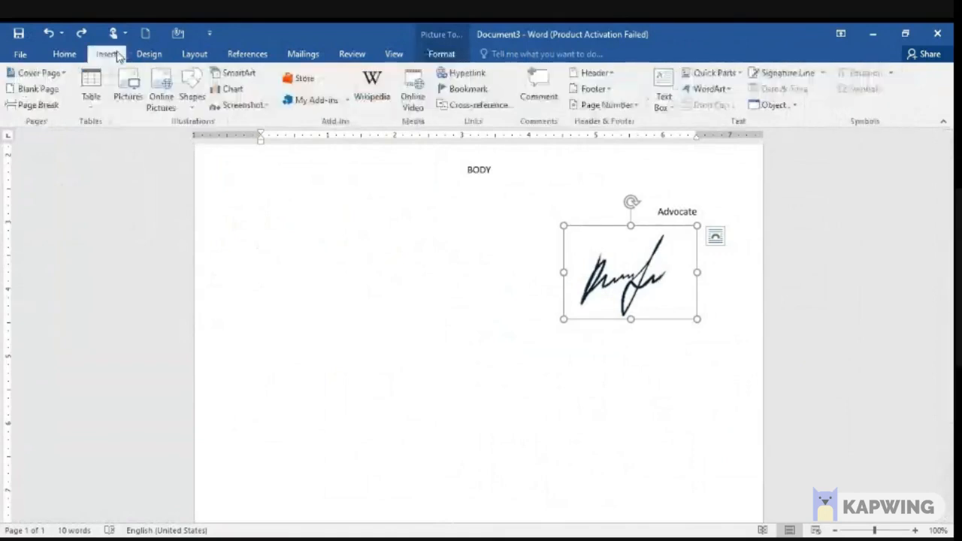
click(166, 92)
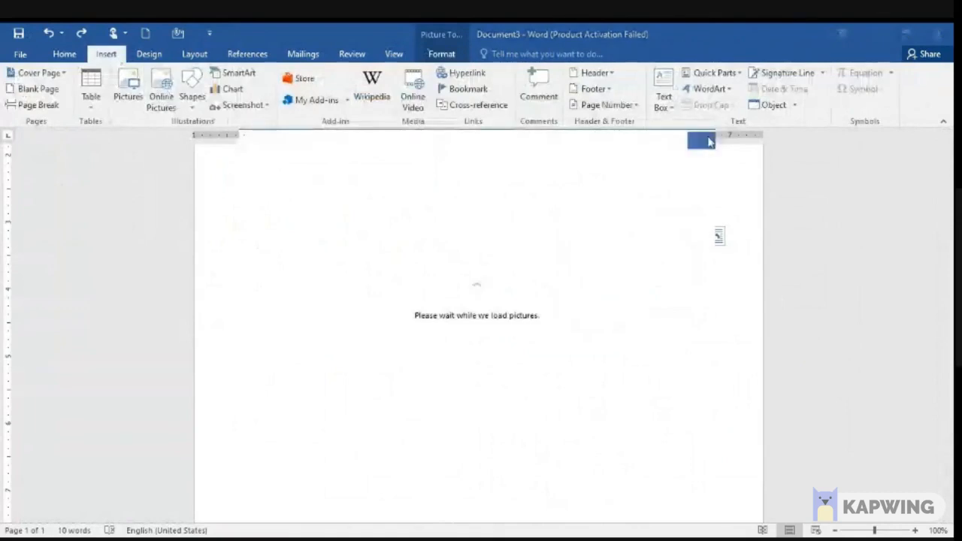
click(709, 142)
key(Delete)
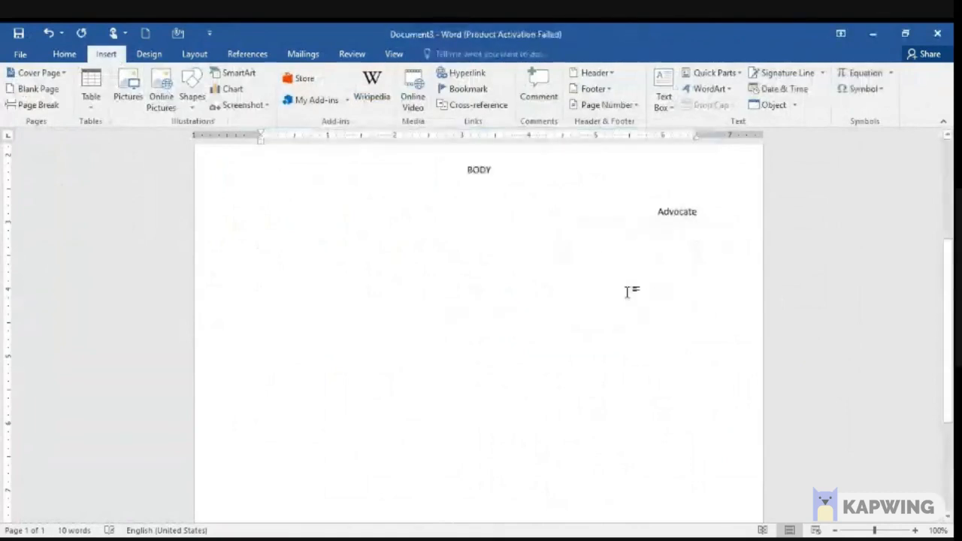
Search Bing Image Search for online pictures of "signature"
click(163, 100)
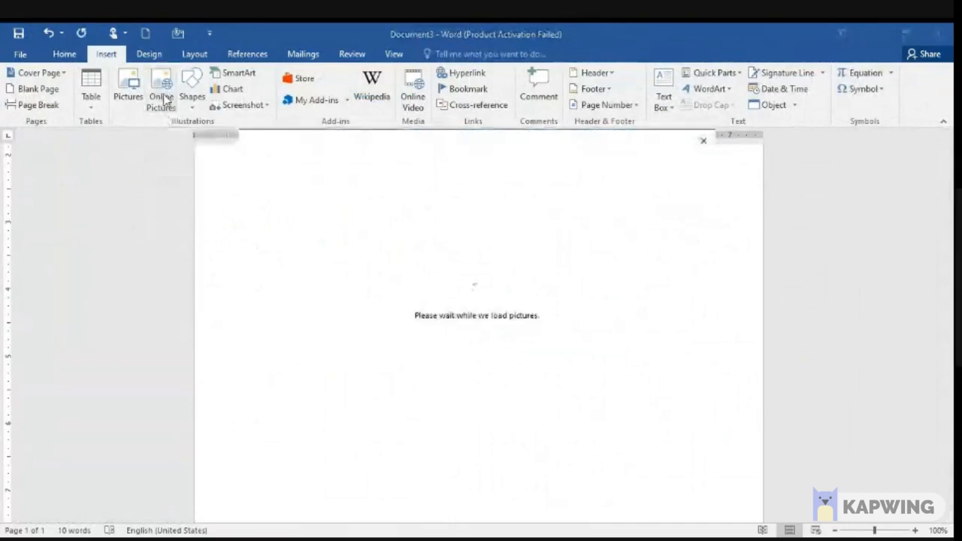
click(567, 213)
text(signature)
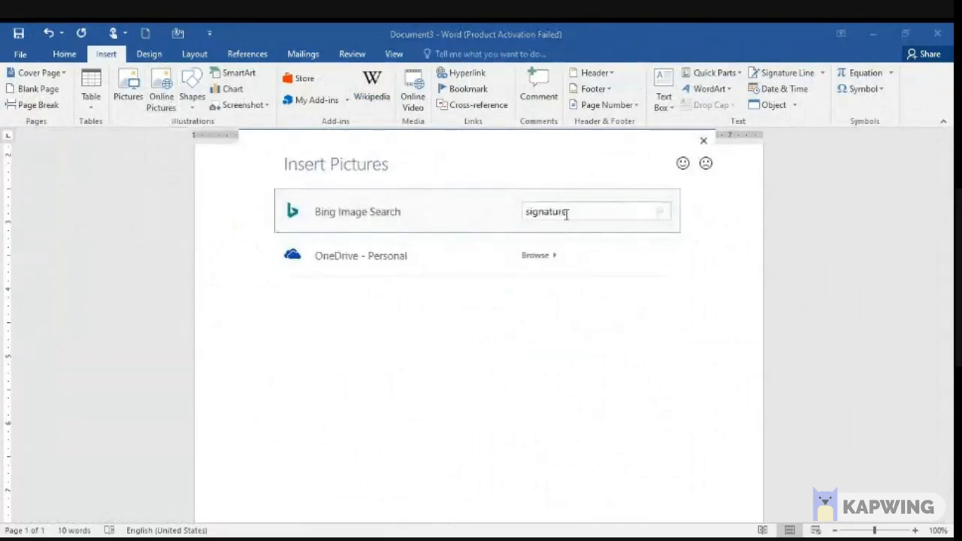
key(Return)
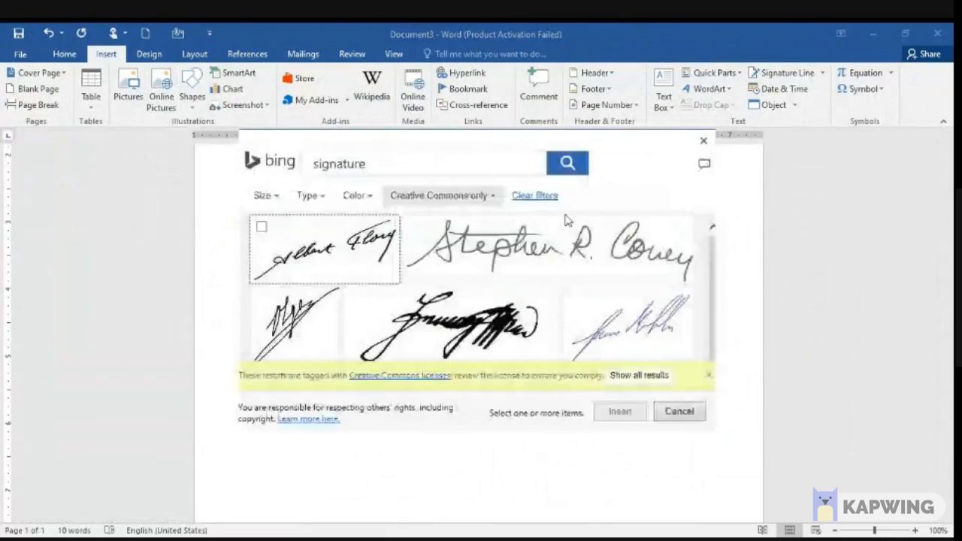
Insert the handwritten signature on a grey background from the image results below the "Advocate" line
scroll(715, 280, down, 3)
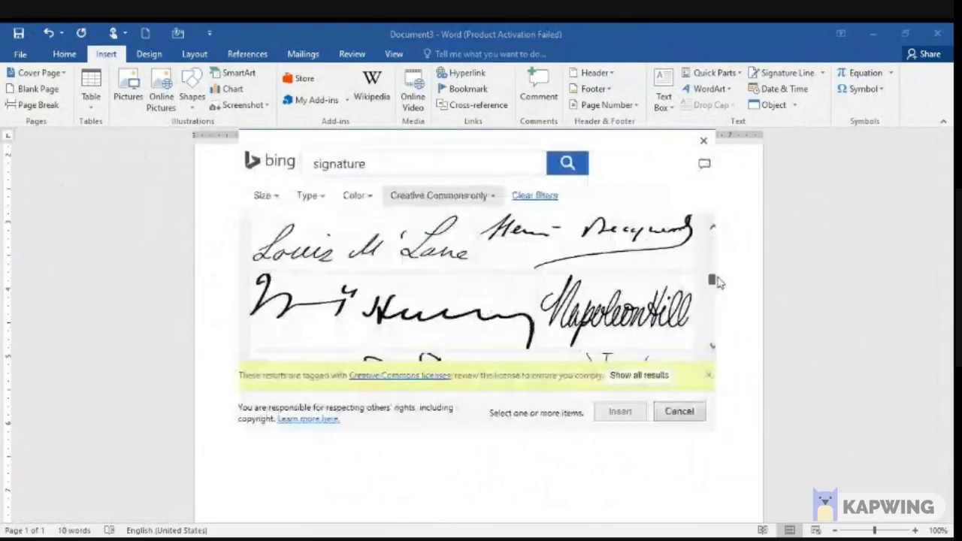
drag(719, 280, 720, 260)
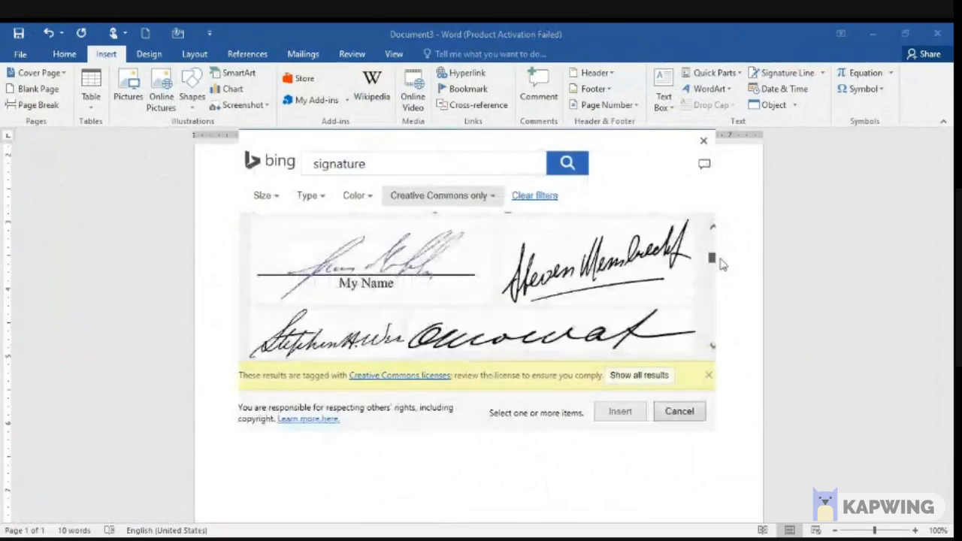
drag(719, 263, 720, 250)
click(369, 259)
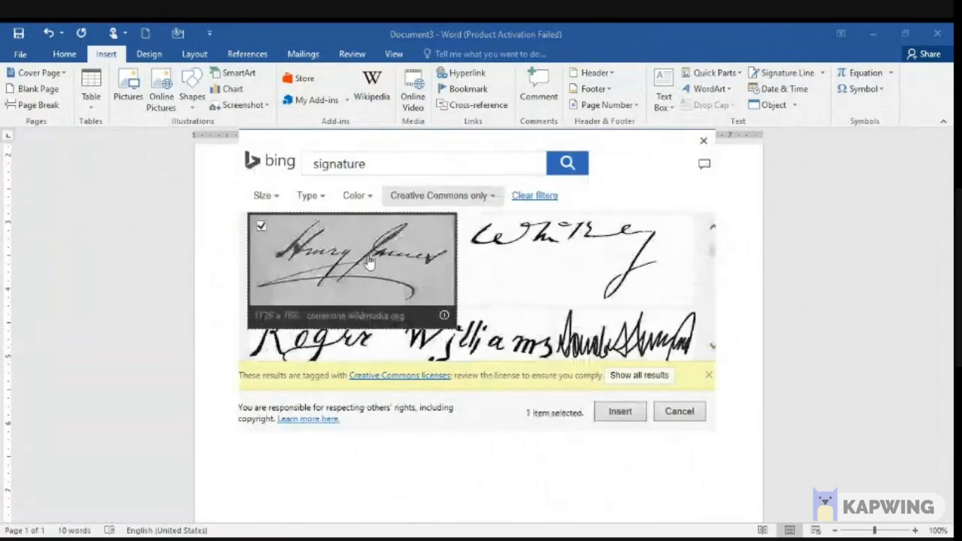
click(624, 413)
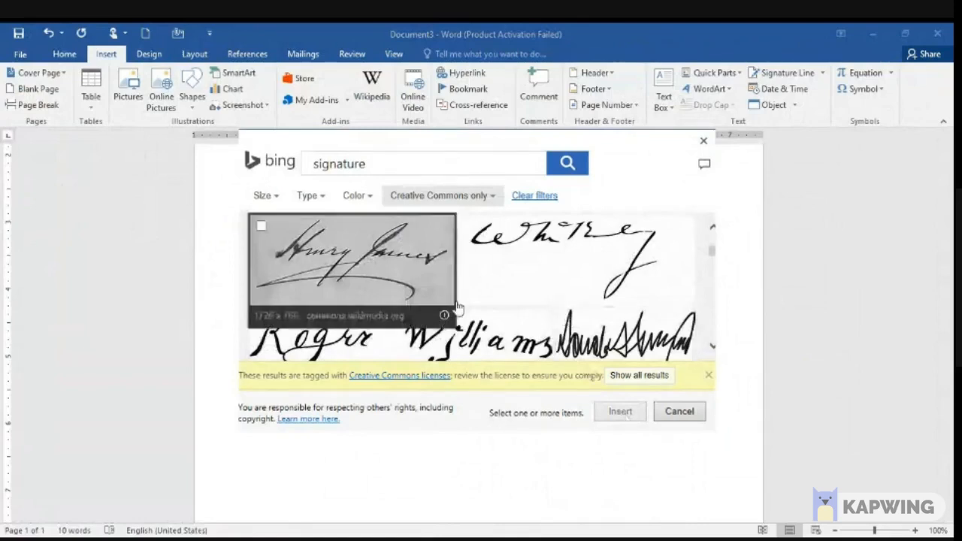
click(436, 283)
click(628, 416)
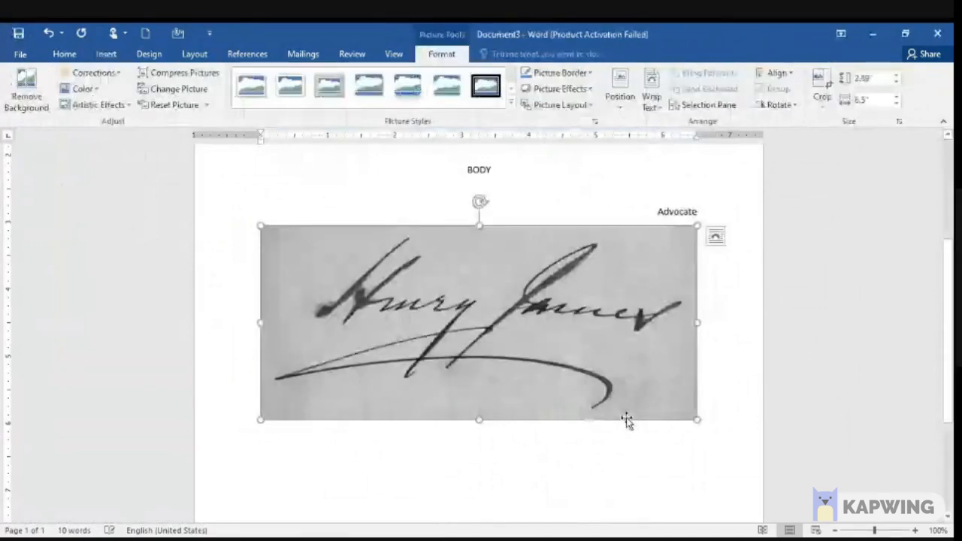
Apply Remove Background to the new signature picture, extending the marked area to its upper-left and lower-right corners
click(21, 80)
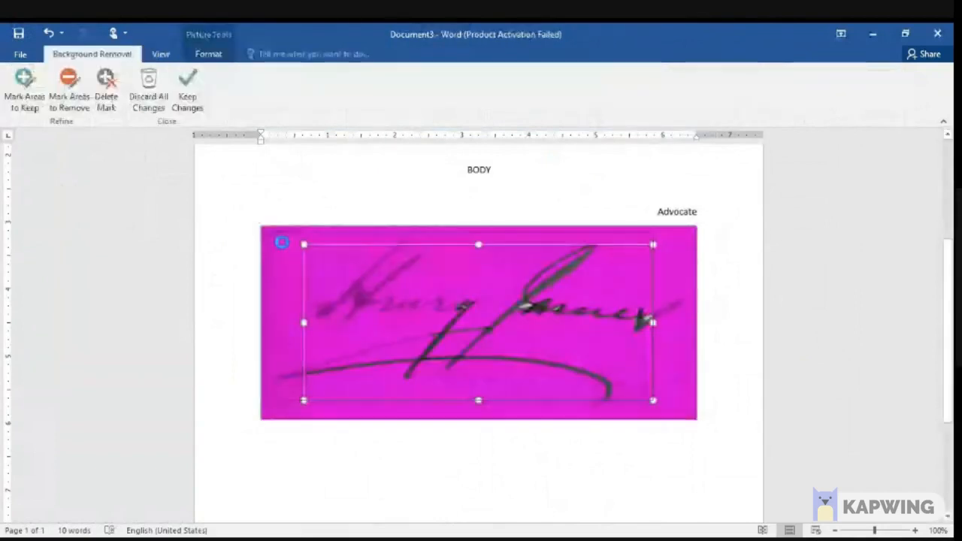
drag(655, 402, 687, 414)
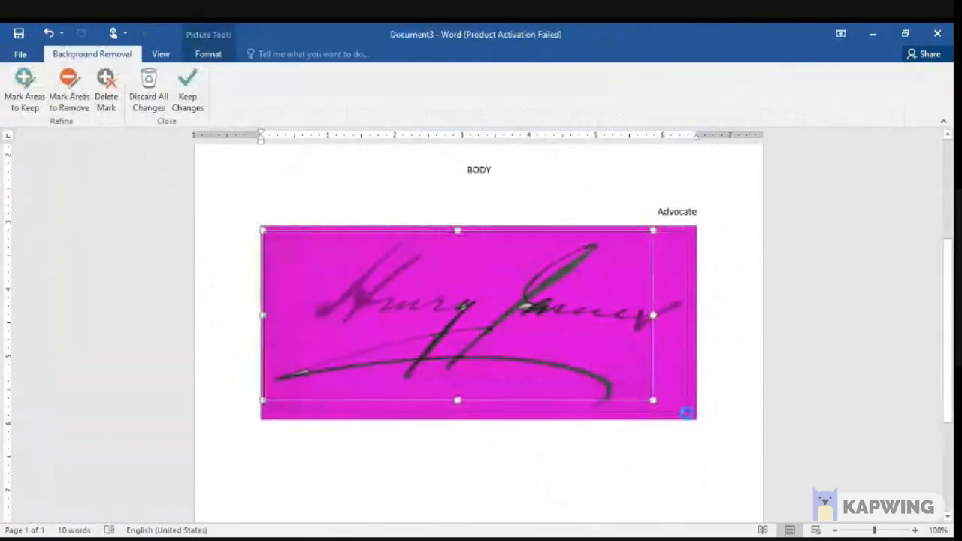
click(188, 98)
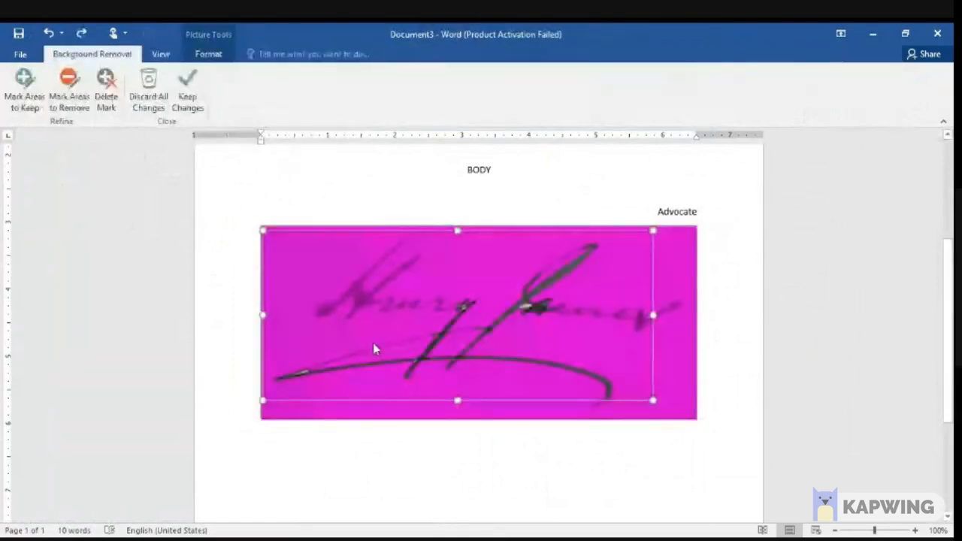
click(188, 101)
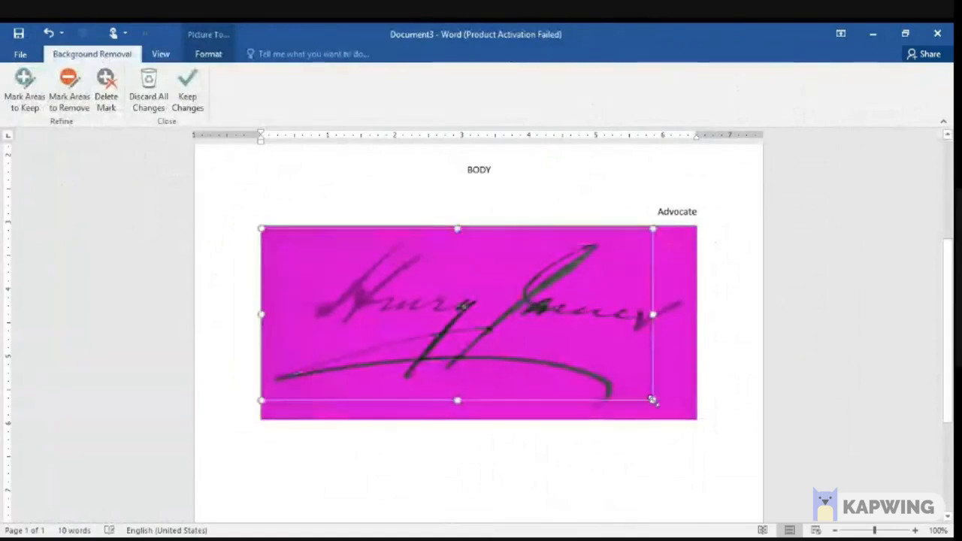
drag(652, 400, 678, 413)
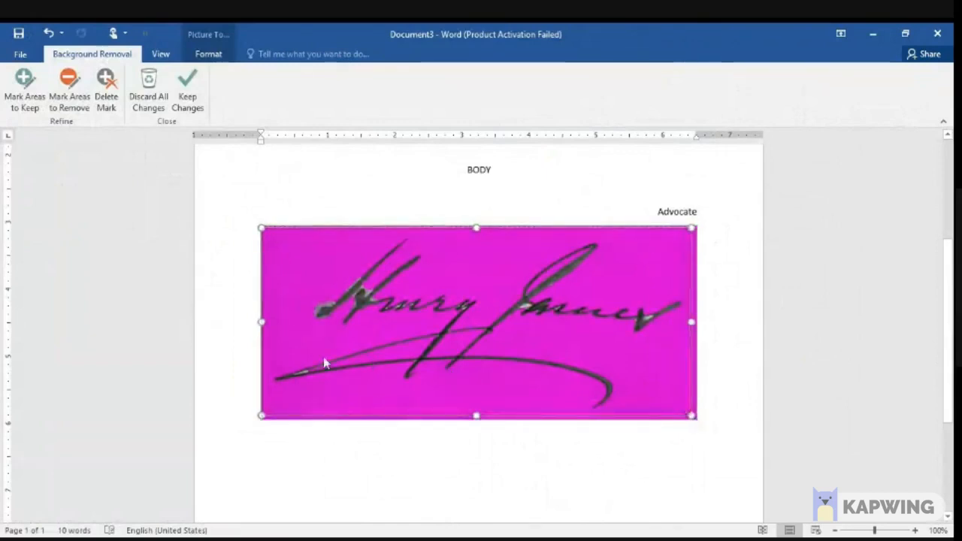
Mark the upper stroke of the underline flourish and the tall loop of the second word as areas to keep, and apply the background removal
click(27, 102)
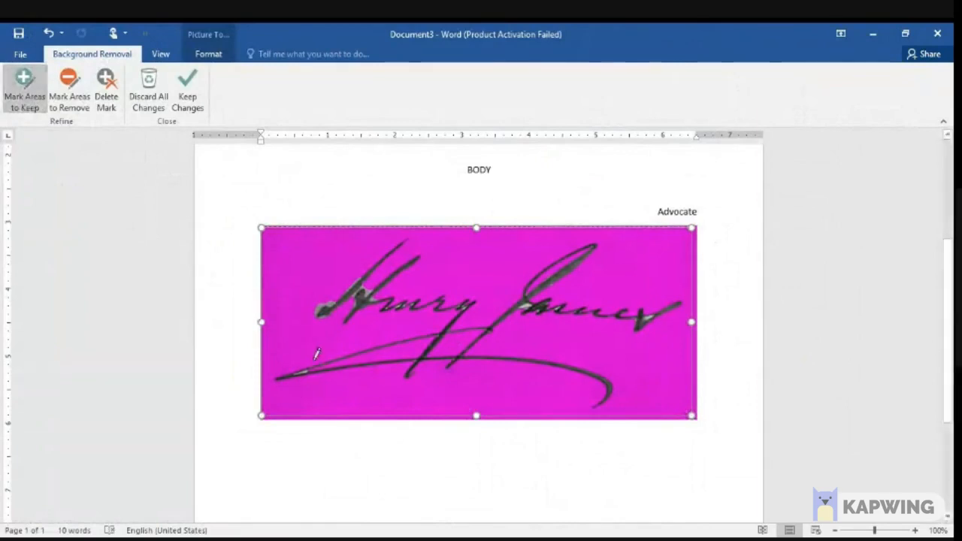
drag(335, 365, 406, 341)
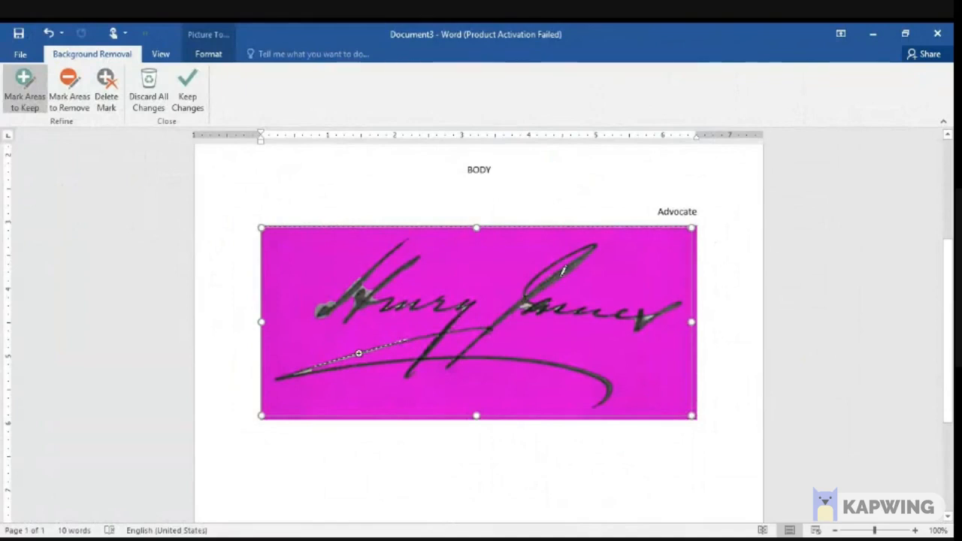
drag(549, 278, 569, 267)
click(189, 81)
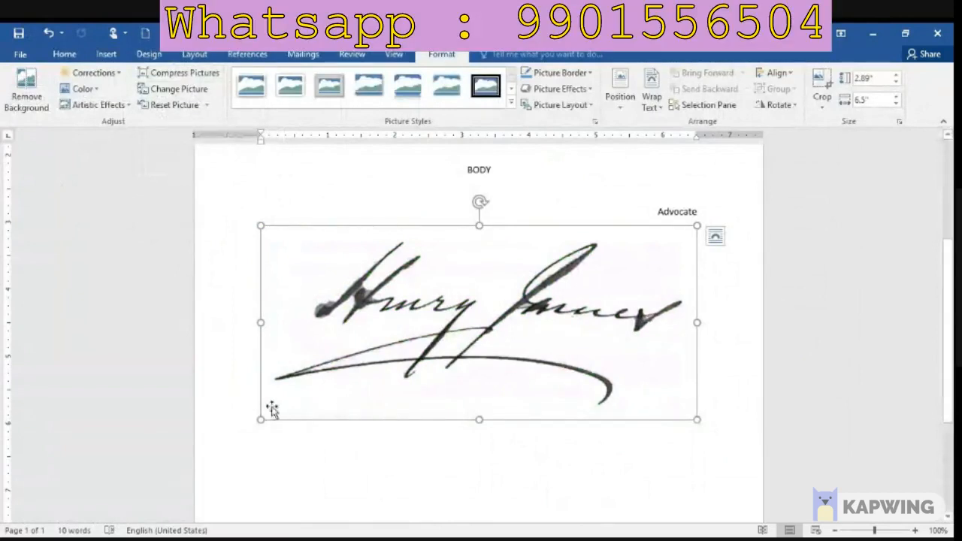
Shrink the signature picture to about 1.03" high by 2.2" wide beneath "Advocate" and deselect it
key(ctrl+y)
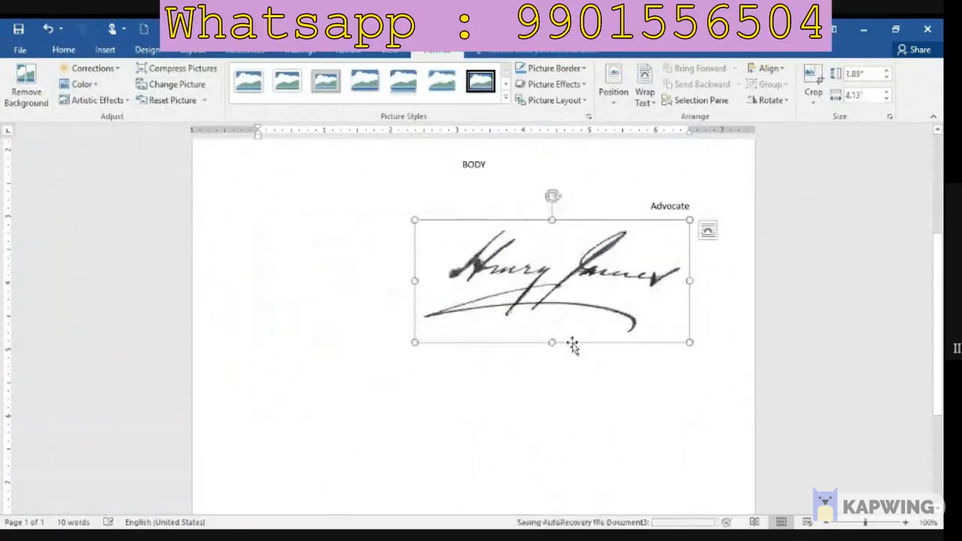
drag(413, 283, 543, 281)
drag(614, 344, 612, 289)
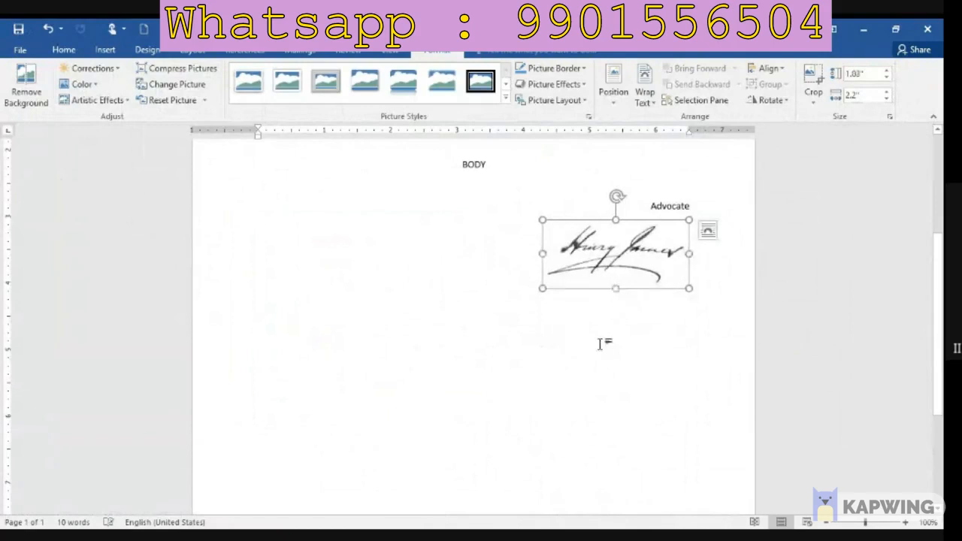
click(808, 298)
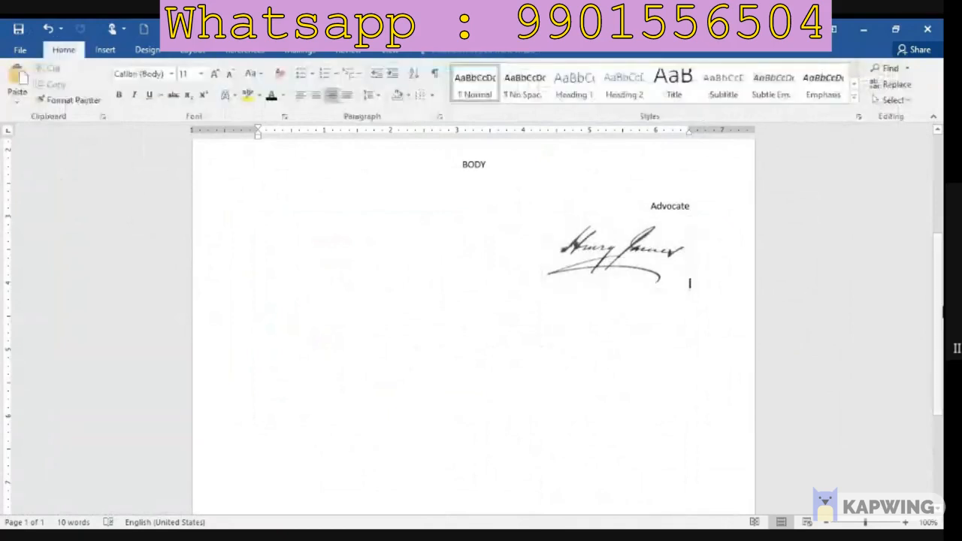
Check the finished letterhead page from its top and in the print preview
scroll(473, 323, up, 5)
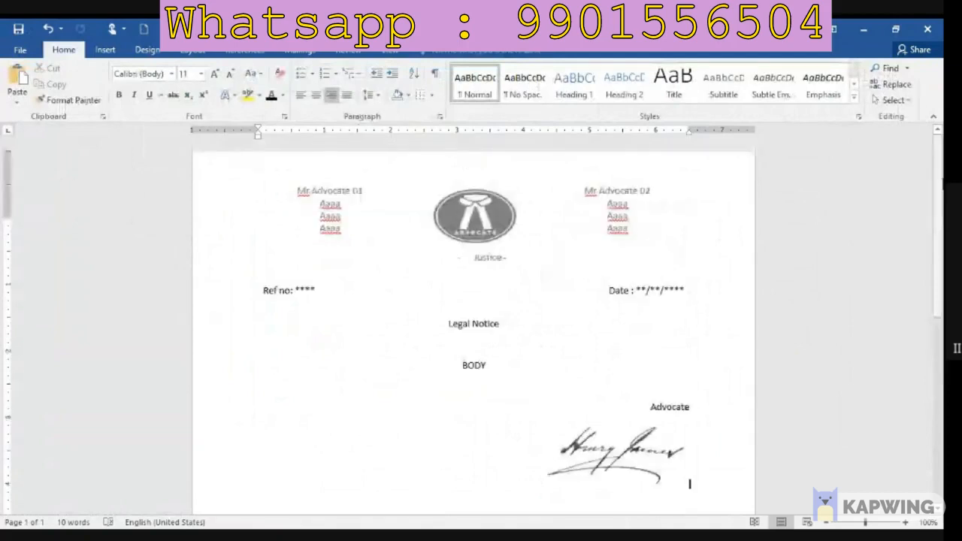
key(ctrl+p)
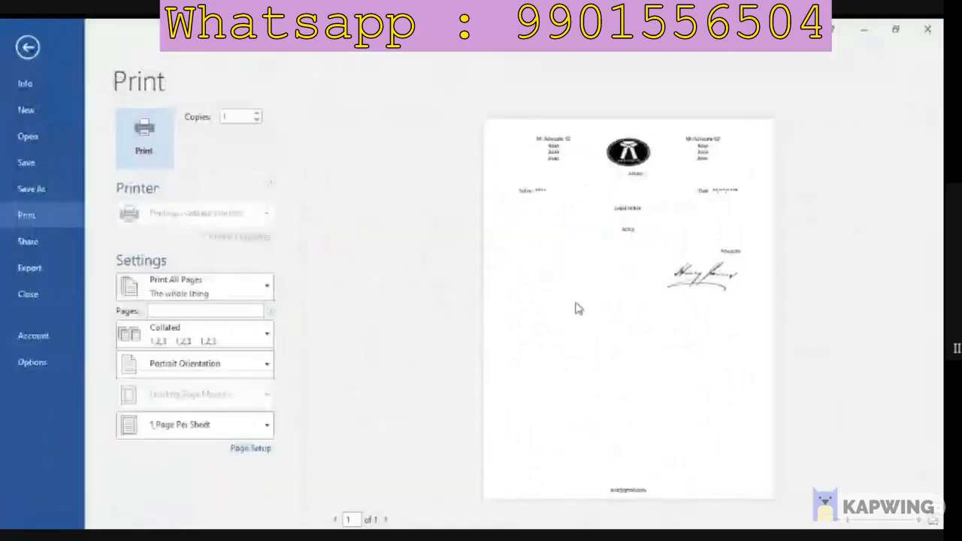